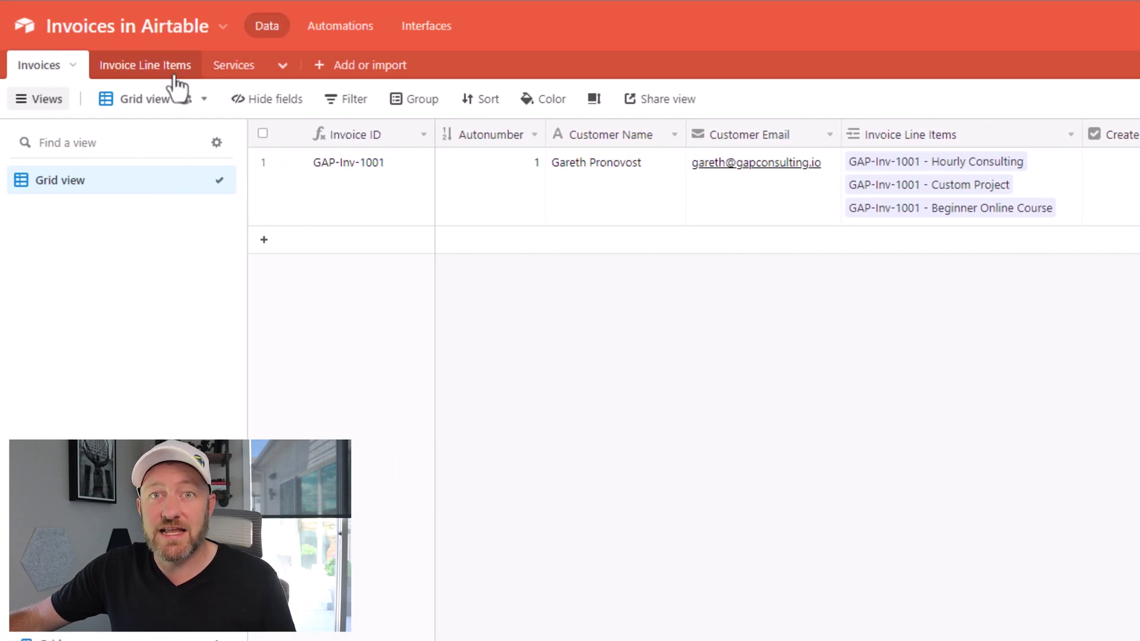
Step: Group the Invoice Line Items table by its Invoice field
click(176, 78)
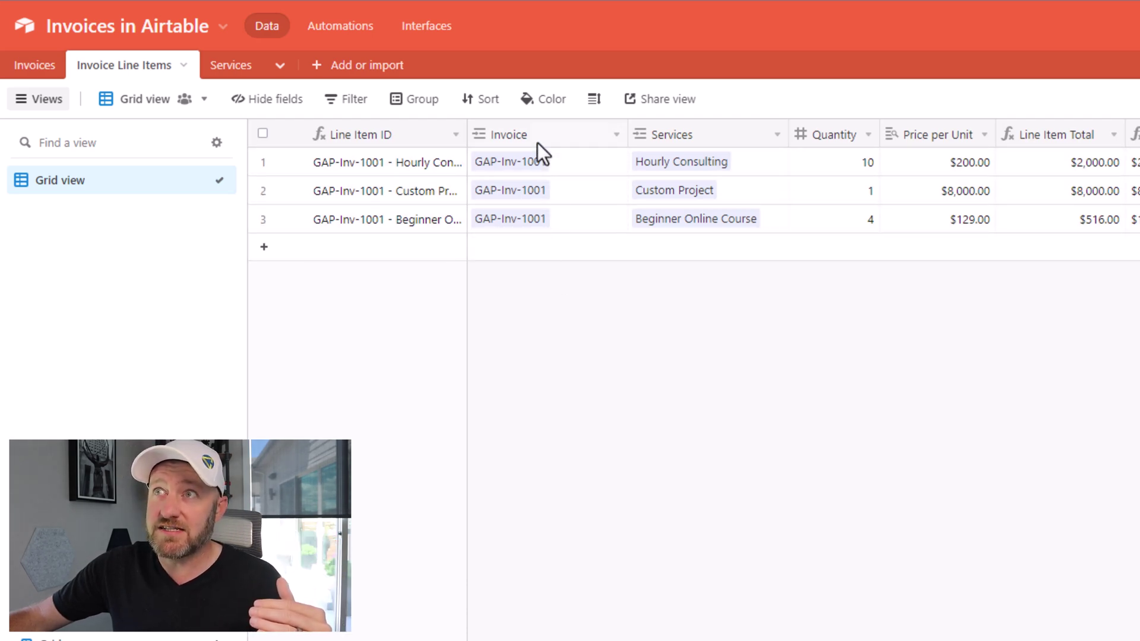
right_click(537, 142)
click(558, 499)
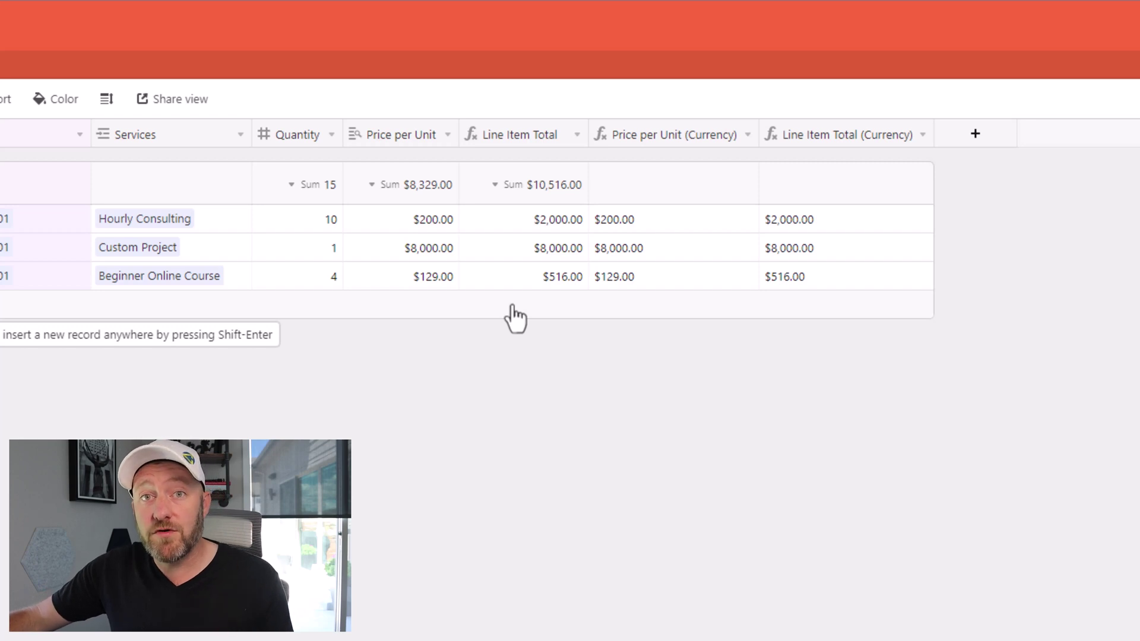
double_click(528, 142)
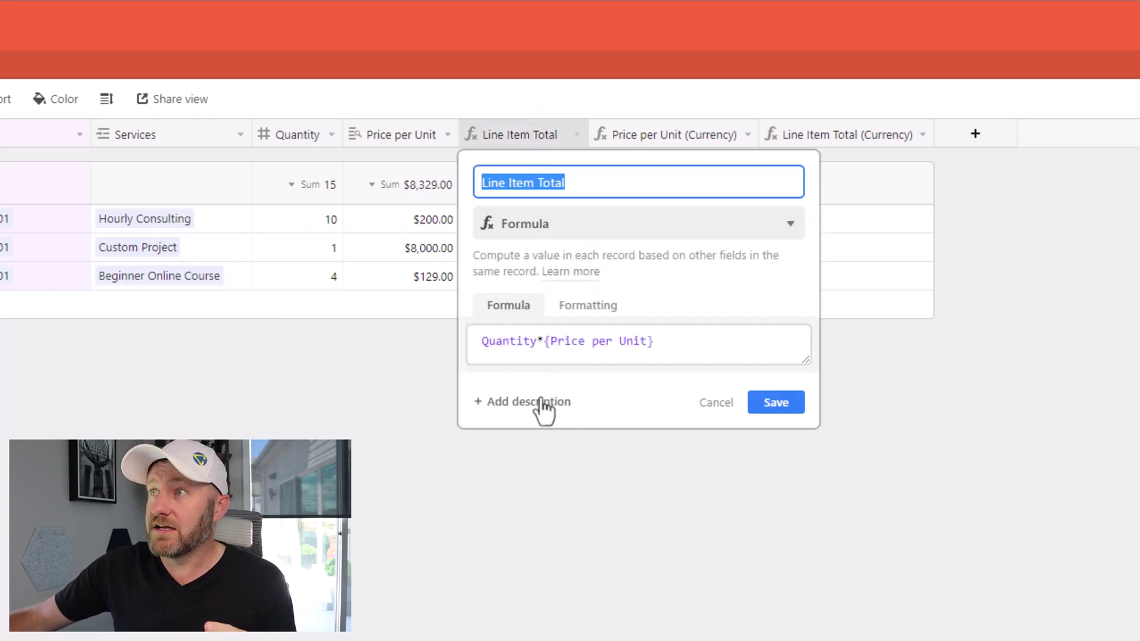
click(584, 318)
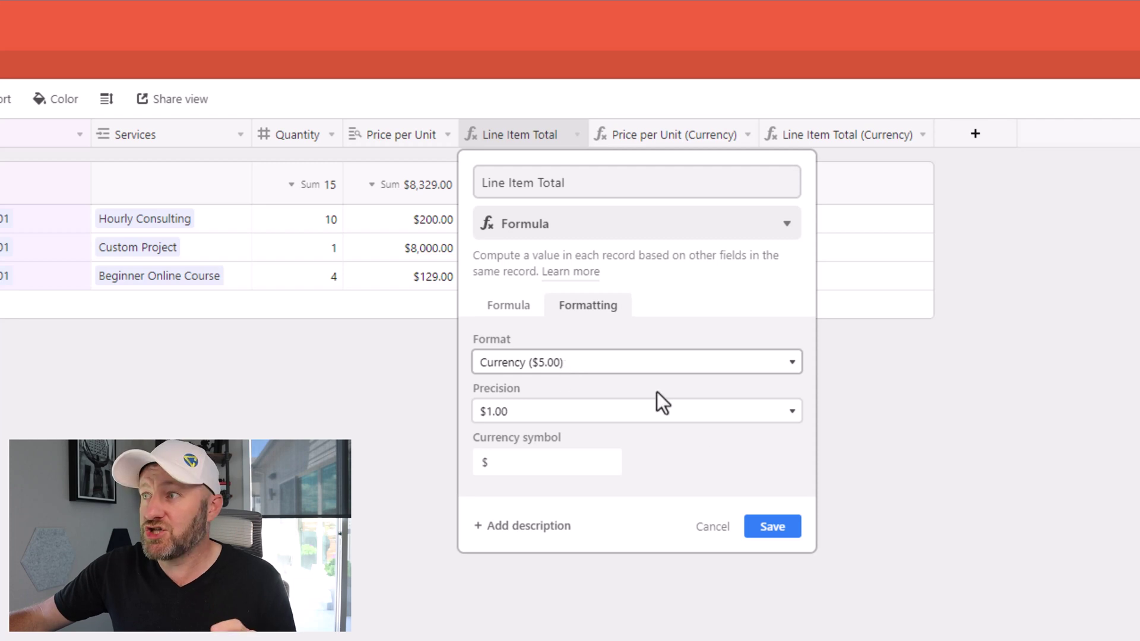
click(713, 531)
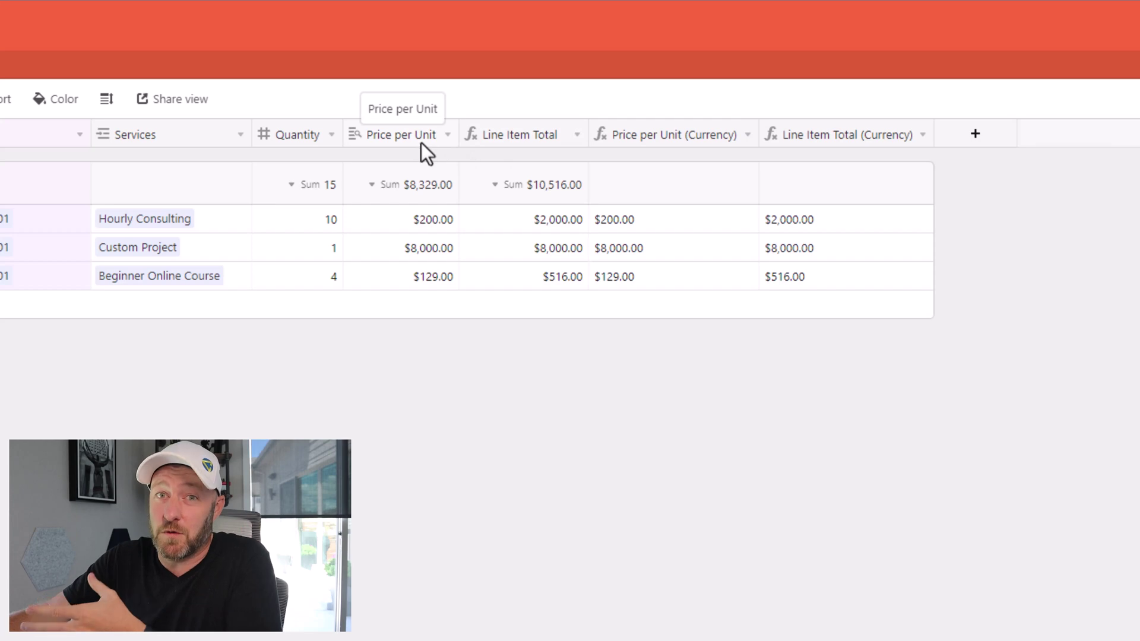
double_click(665, 136)
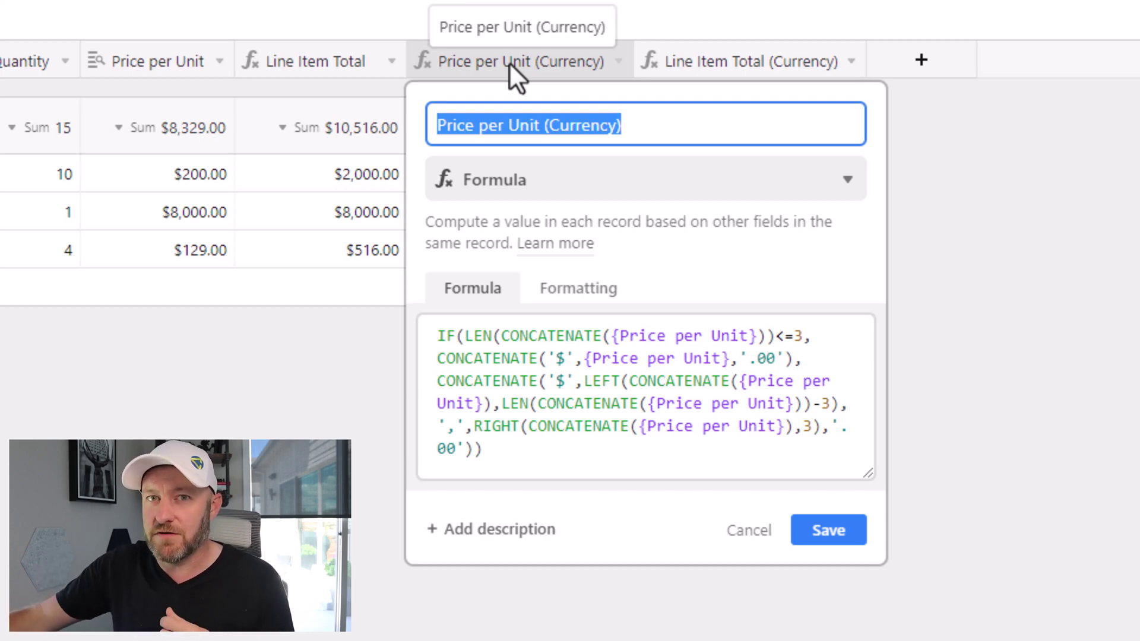
click(179, 403)
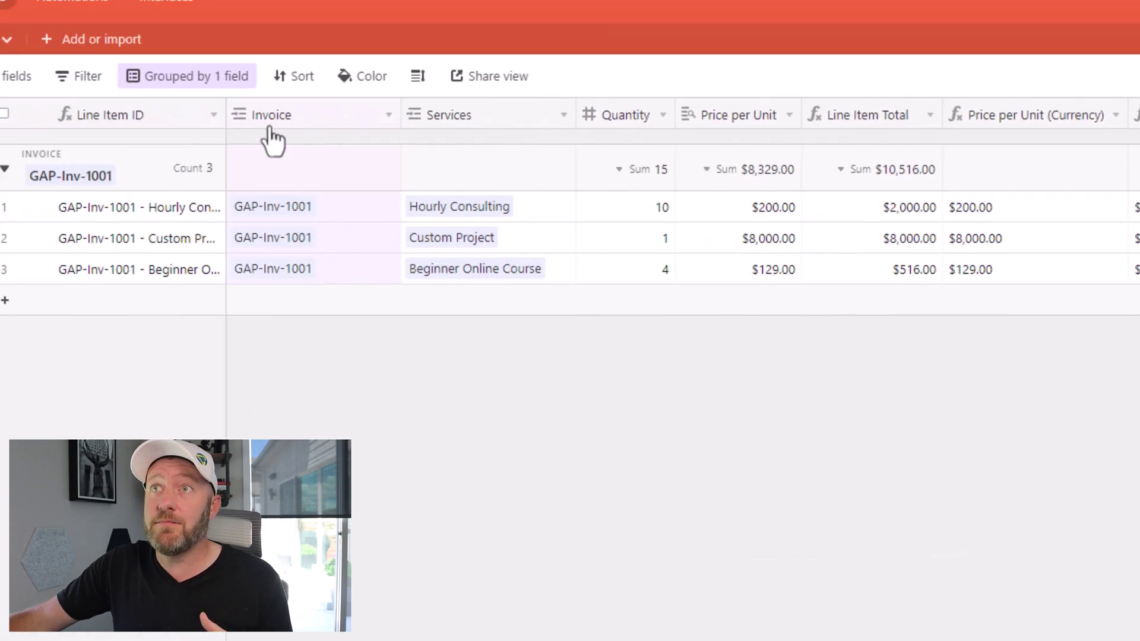
Step: Switch to the Services table to see the four services and their prices
click(12, 44)
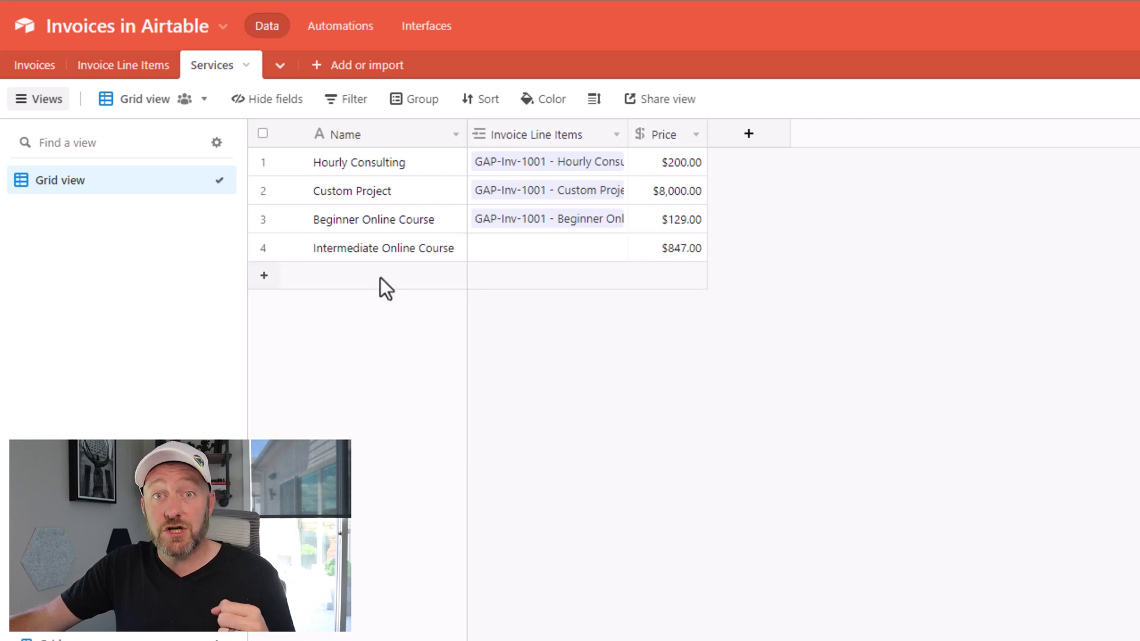
Step: Switch to the Invoices table
click(35, 66)
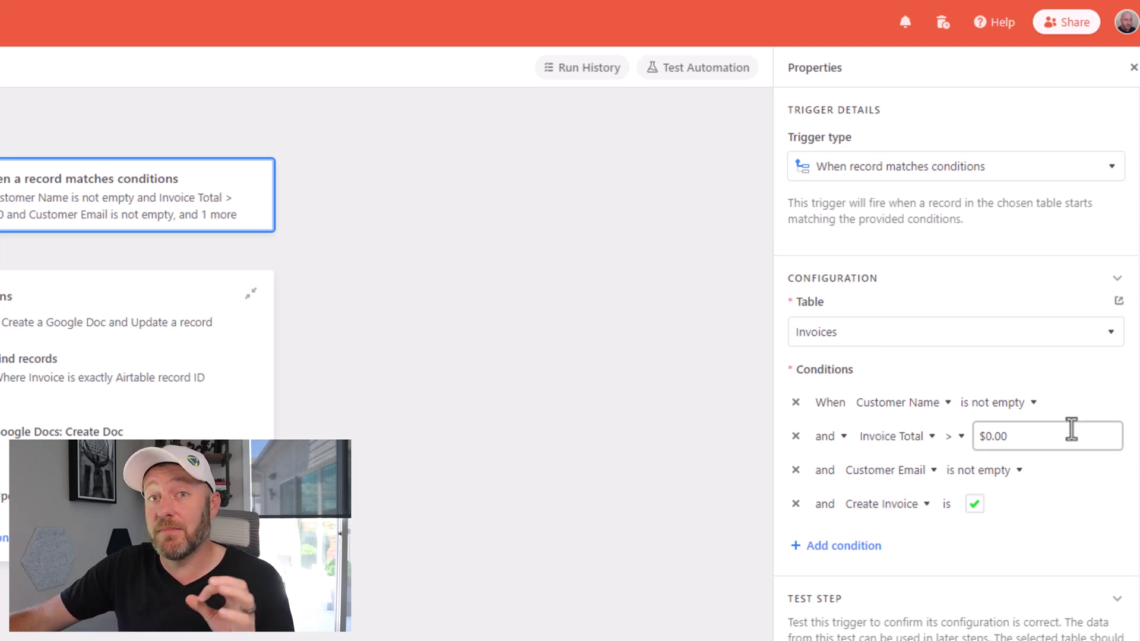
Step: Review the Find records step's Invoice Line Items table and invoice-ID condition, then test it
key(Escape)
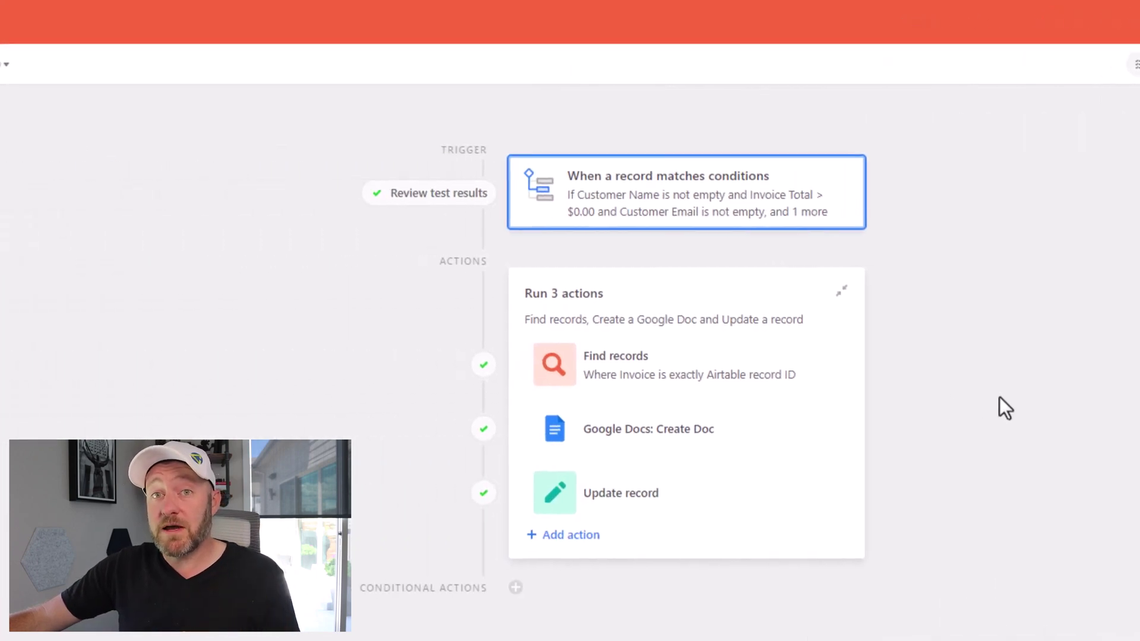
click(779, 386)
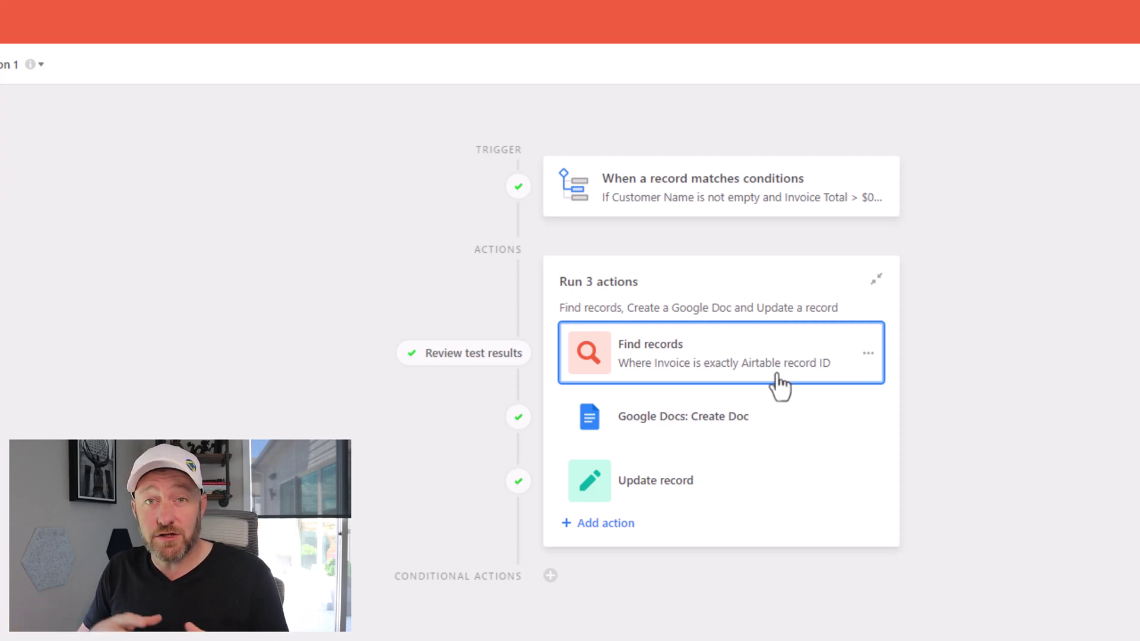
click(775, 380)
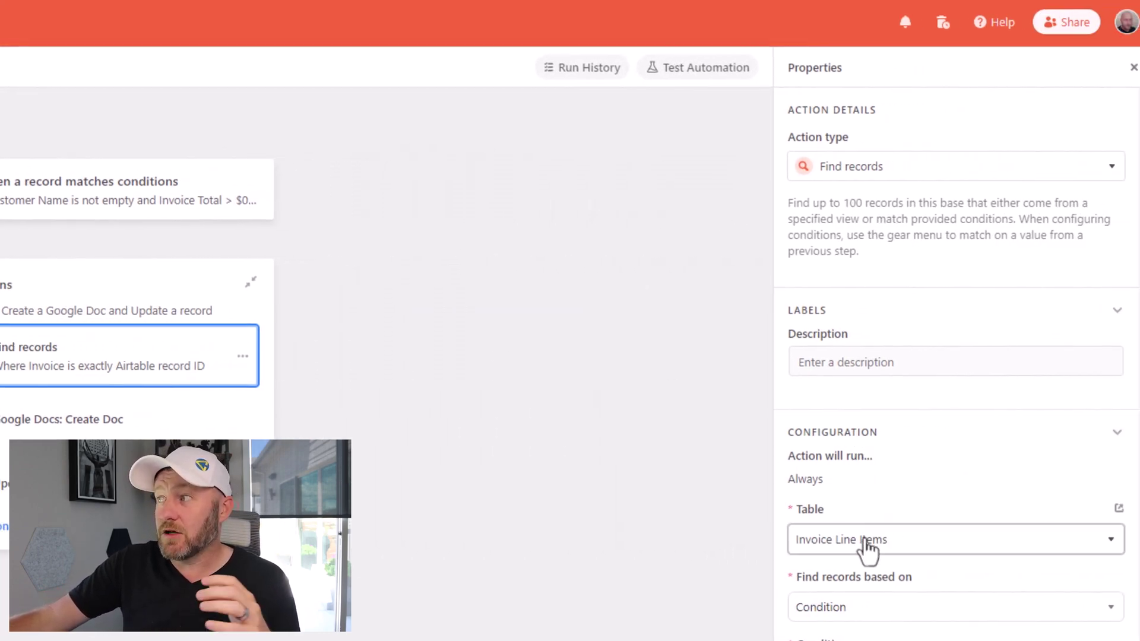
scroll(867, 550, down, 3)
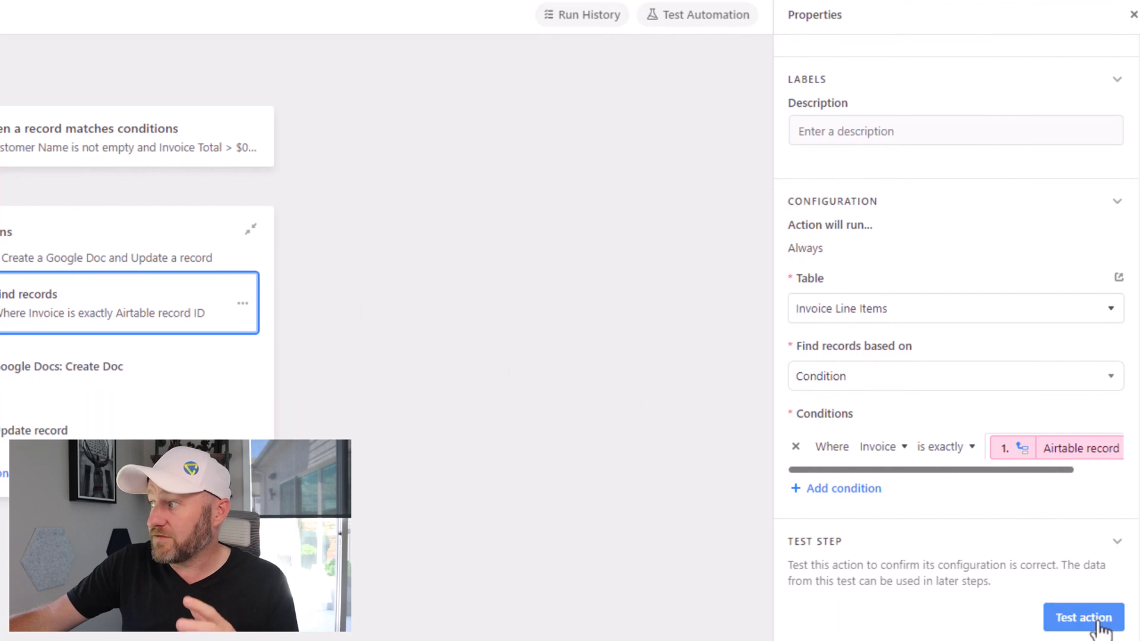
scroll(1098, 623, up, 1)
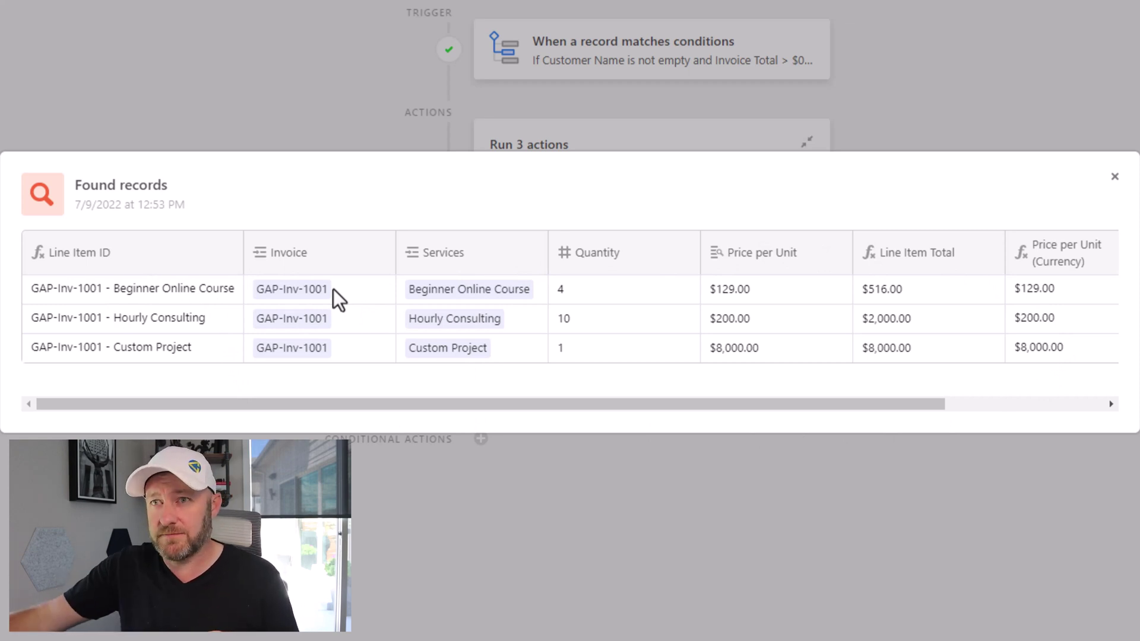
key(Escape)
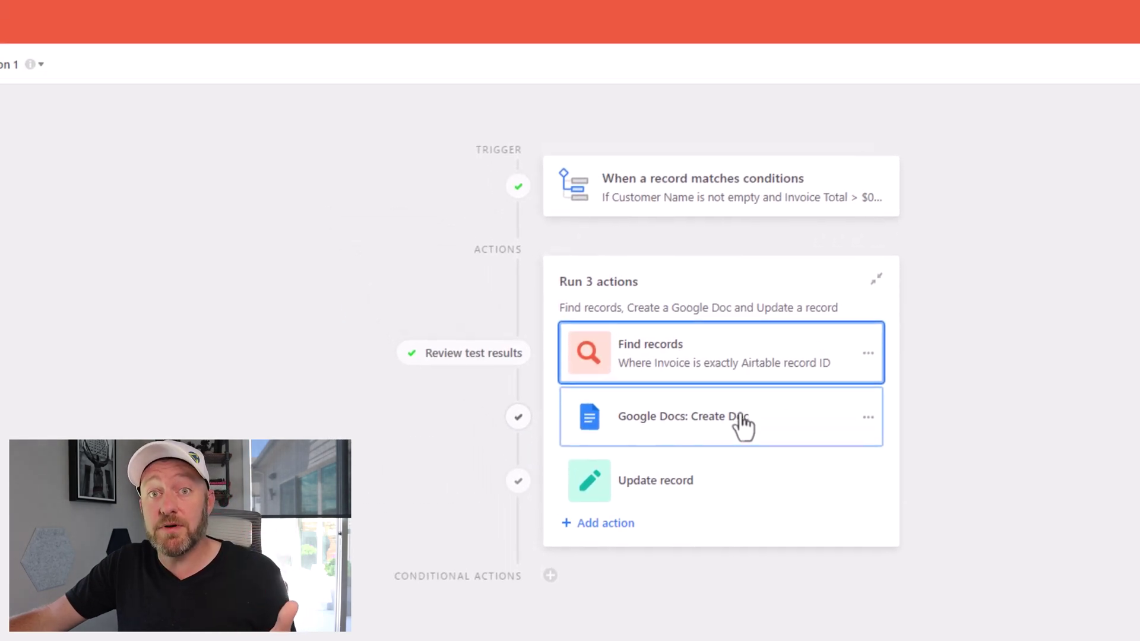
Step: Select the Google Docs: Create Doc action in the invoice automation
click(742, 418)
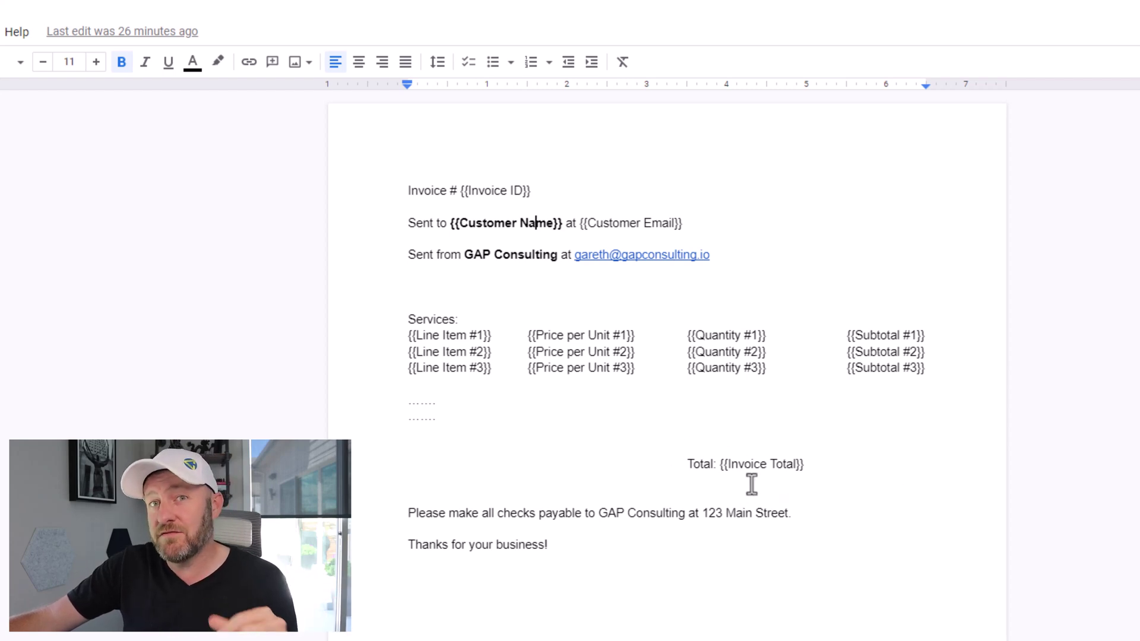
Step: Select the entire invoice template text in Google Docs for copying
drag(618, 547, 413, 504)
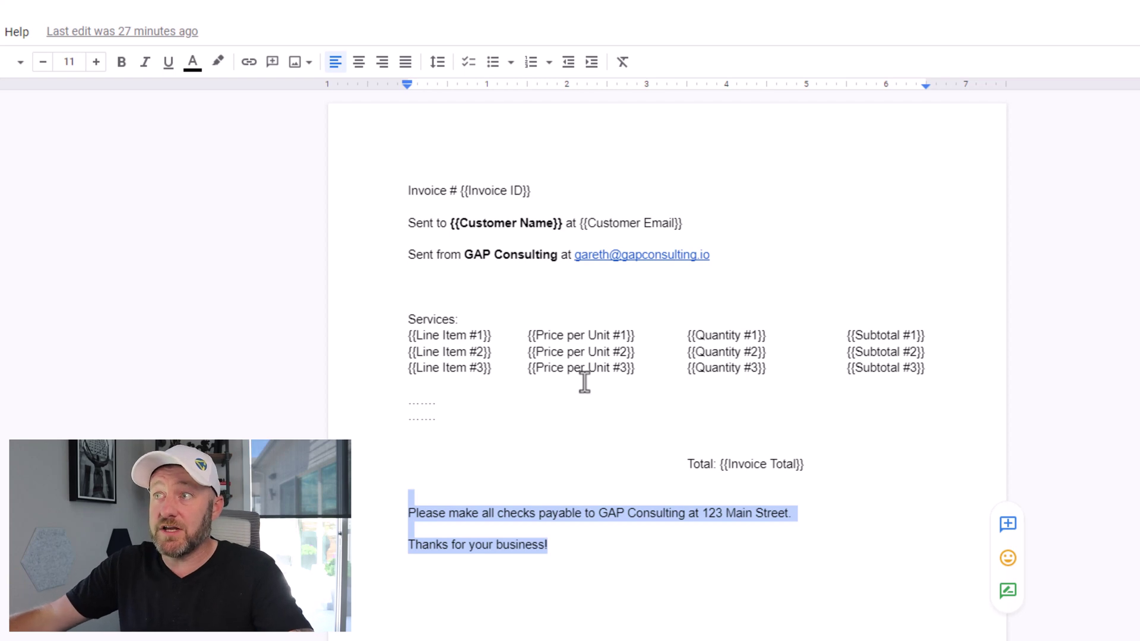
key(ctrl+a)
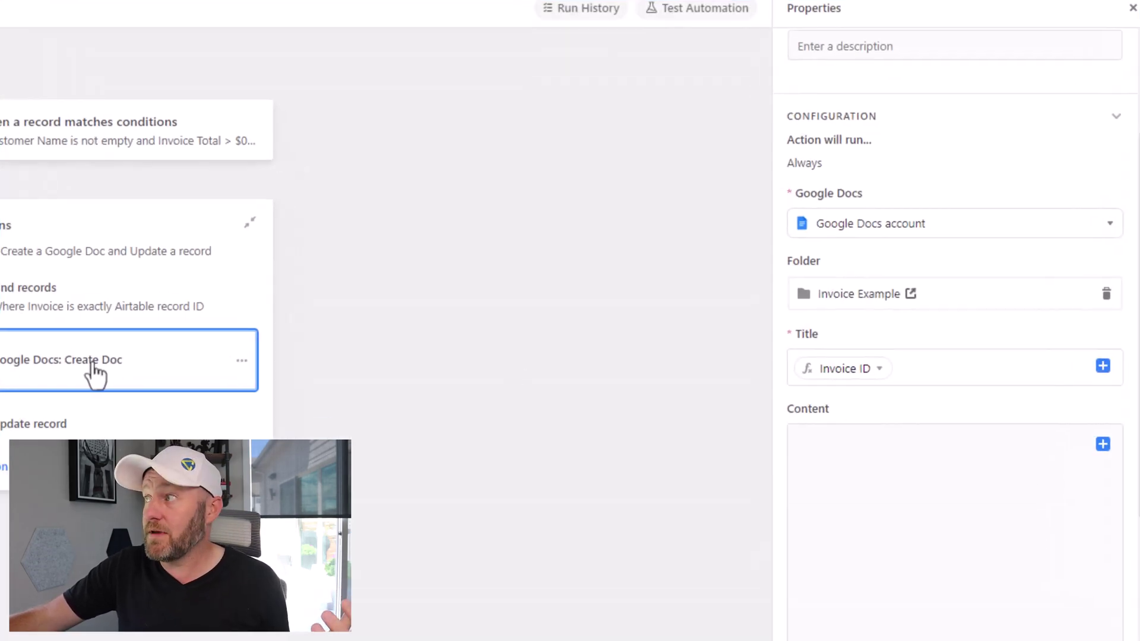
Step: Paste the invoice template into the Create Doc Content box and delete the {{Invoice ID}} placeholder
click(832, 464)
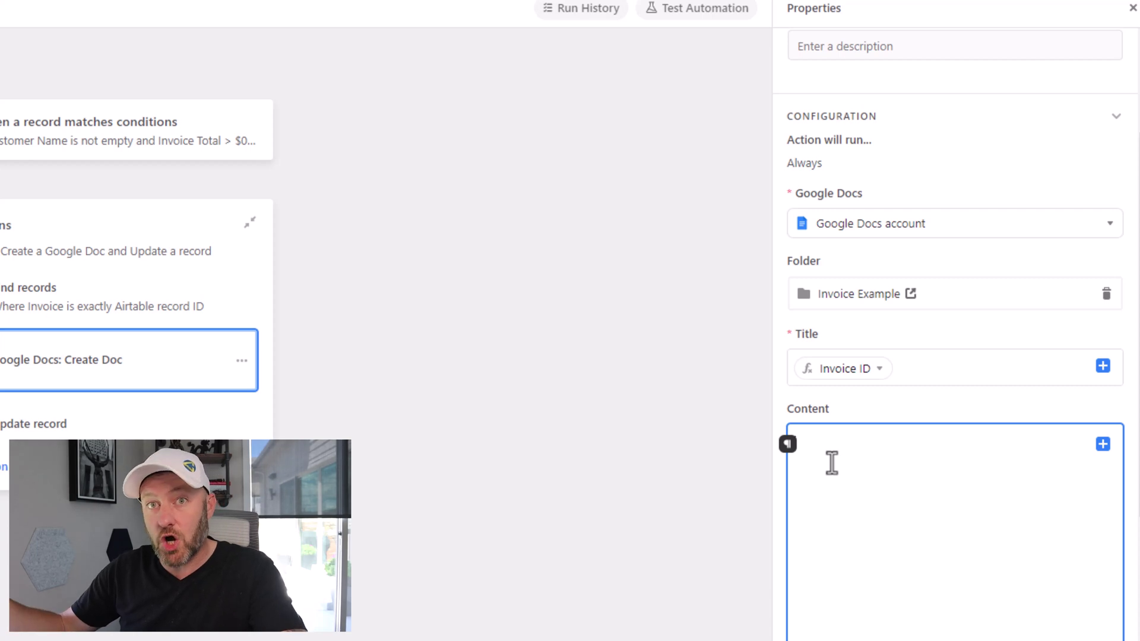
key(ctrl+v)
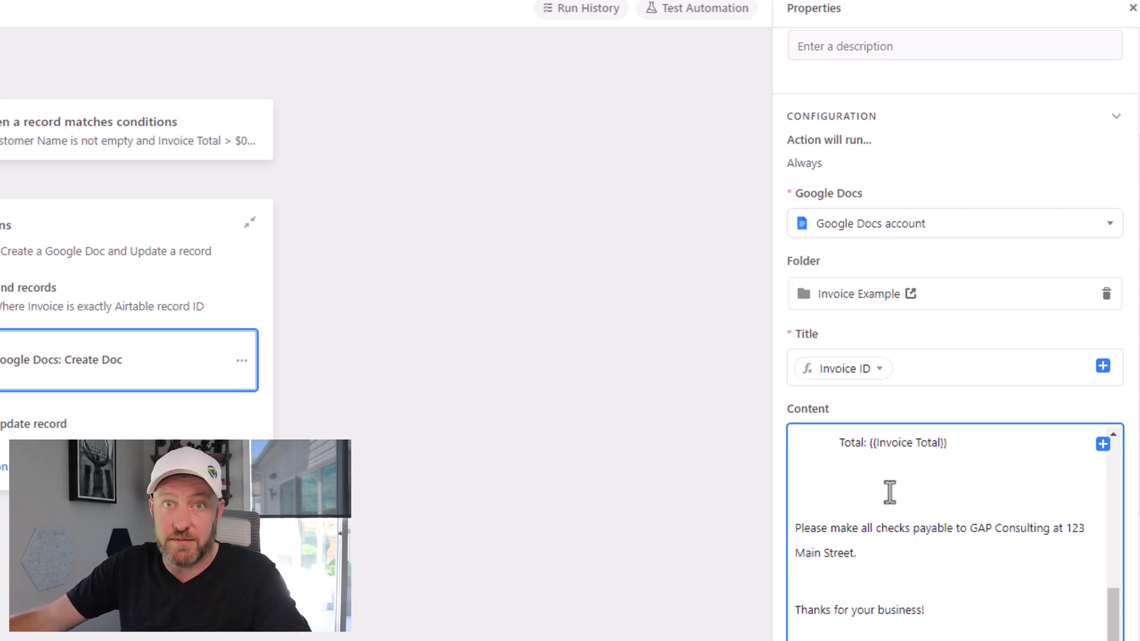
scroll(889, 492, up, 10)
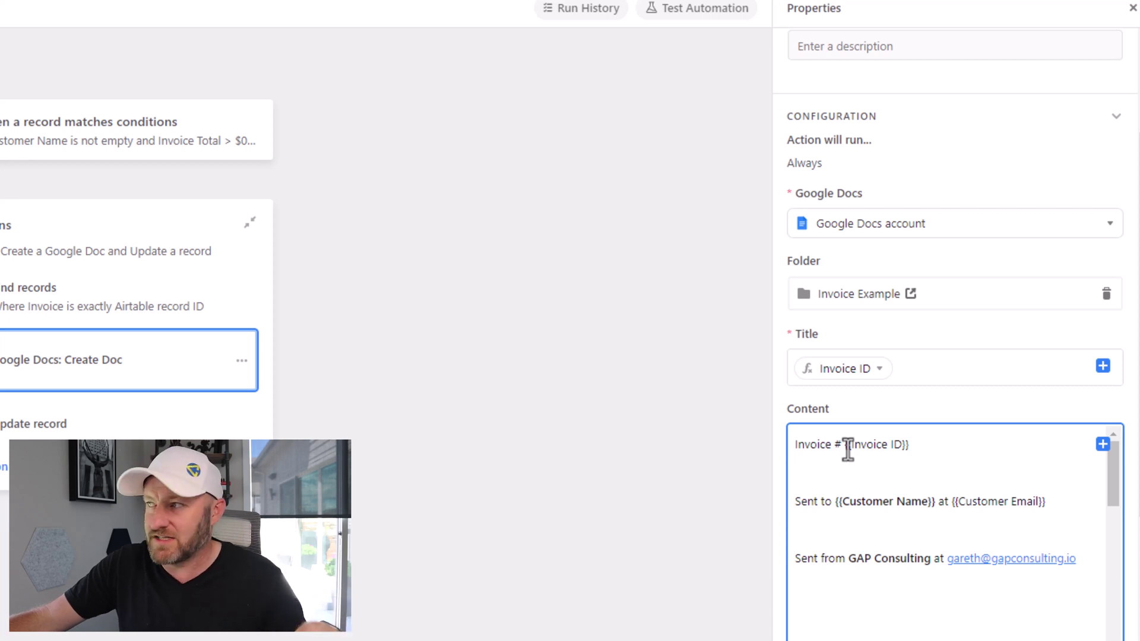
drag(848, 450, 917, 447)
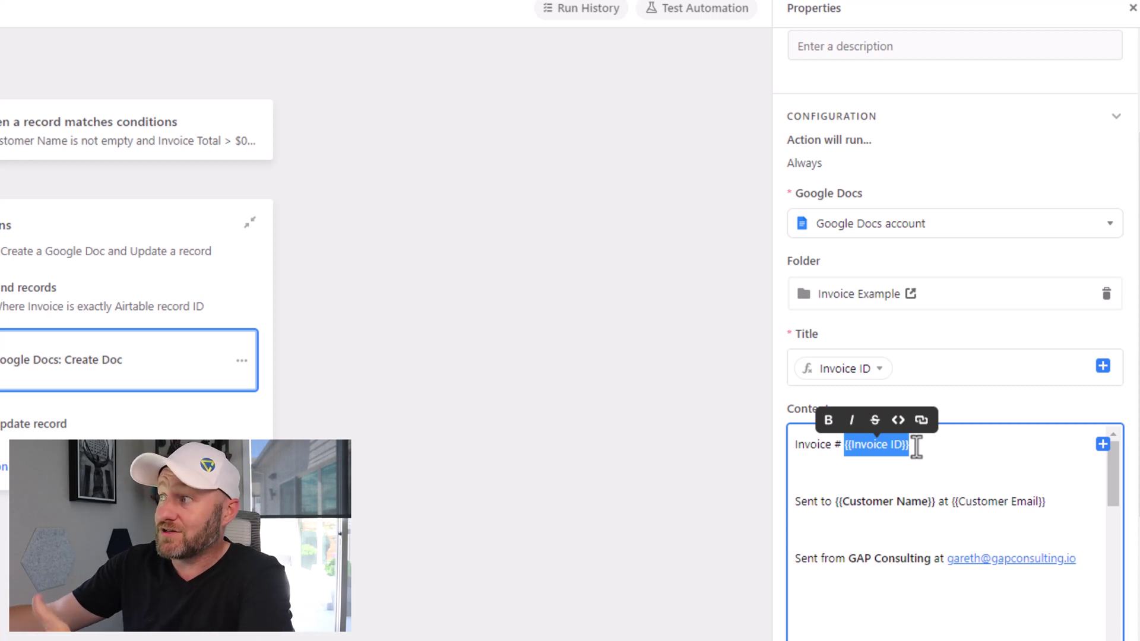
key(BackSpace)
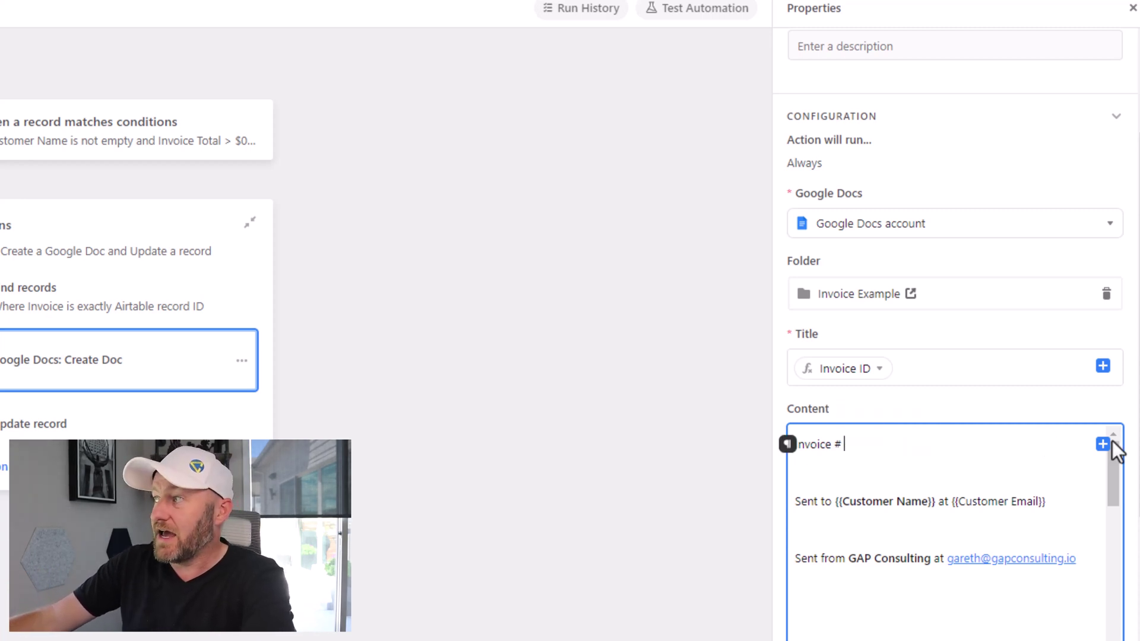
Step: Insert the triggering record's Invoice ID field after "Invoice #"
click(1103, 445)
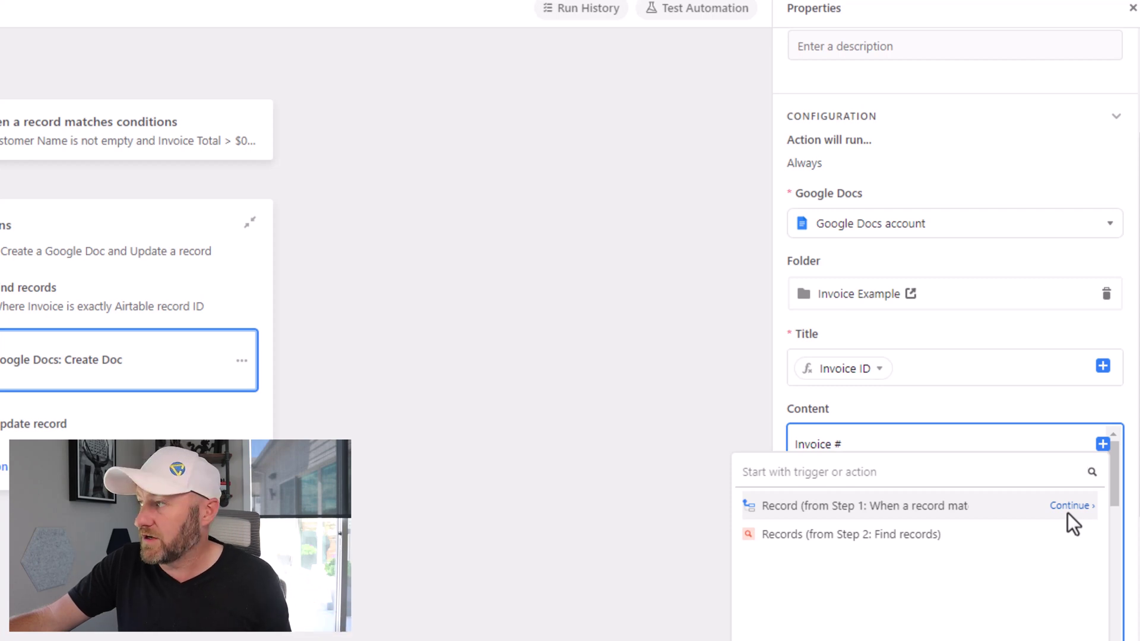
click(1068, 513)
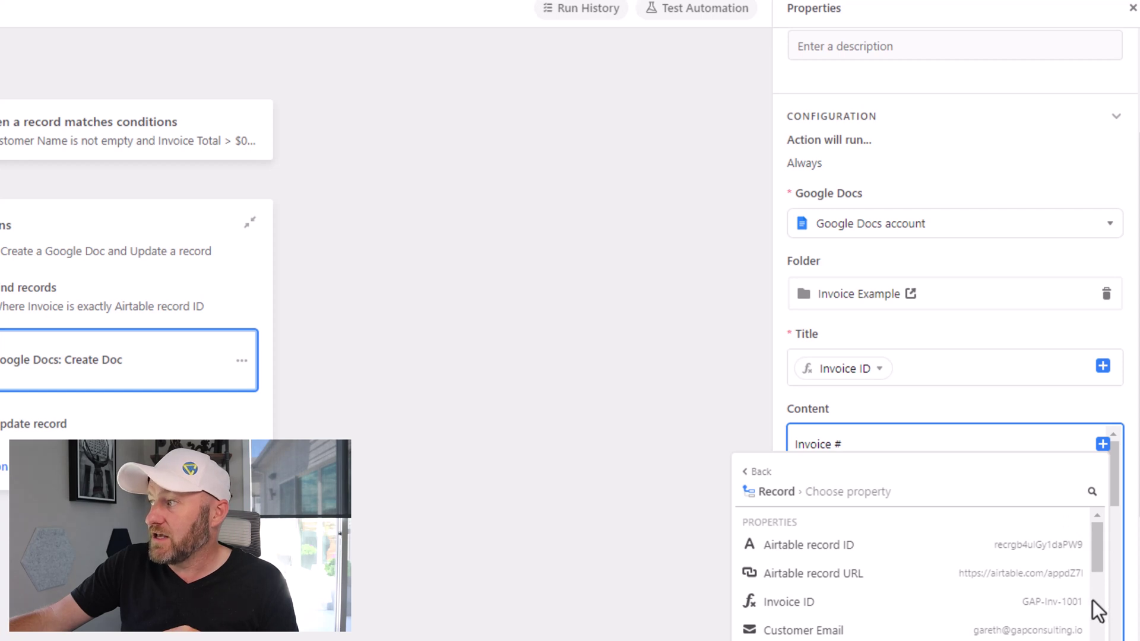
mouse_move(1069, 602)
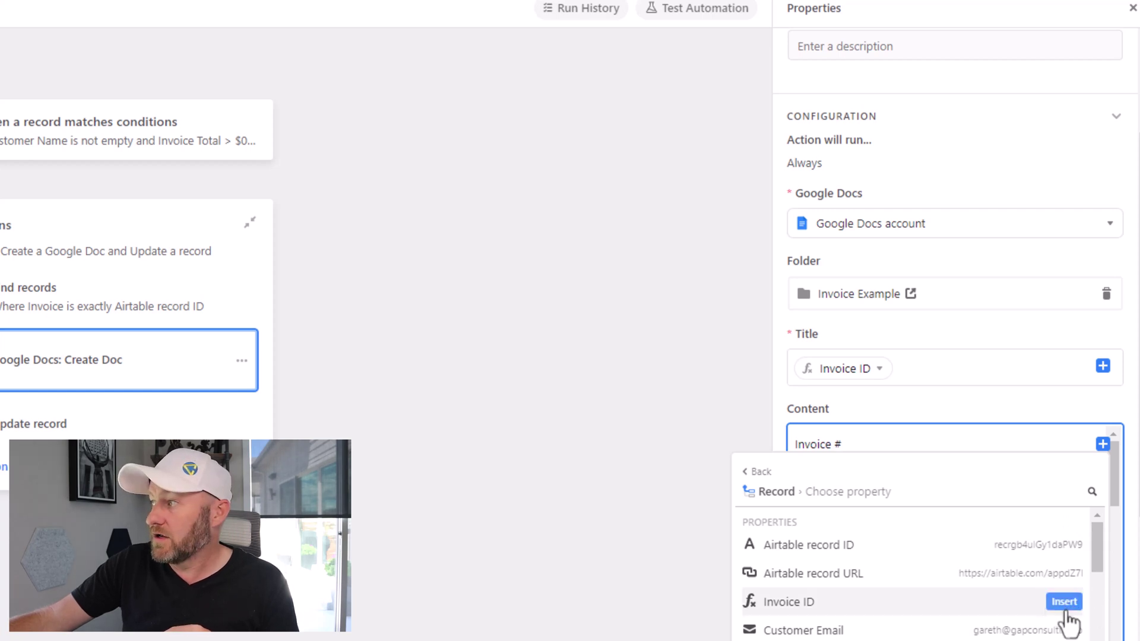
click(1064, 602)
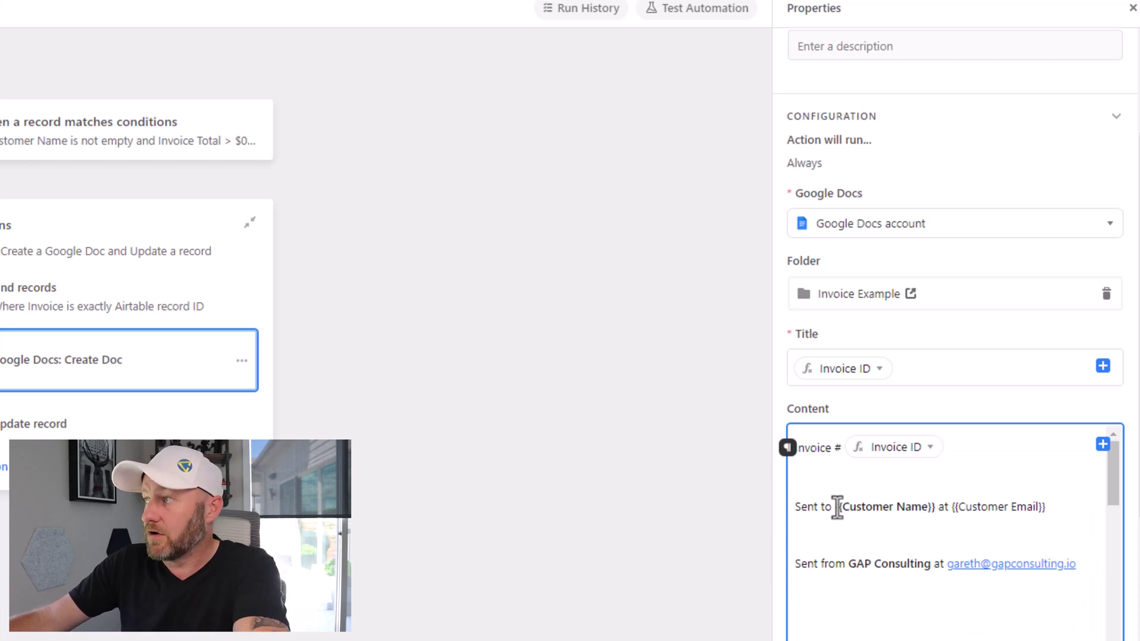
Step: Replace the {{Customer Name}} placeholder after "Sent to" with a bold Customer Name field
drag(838, 507, 937, 508)
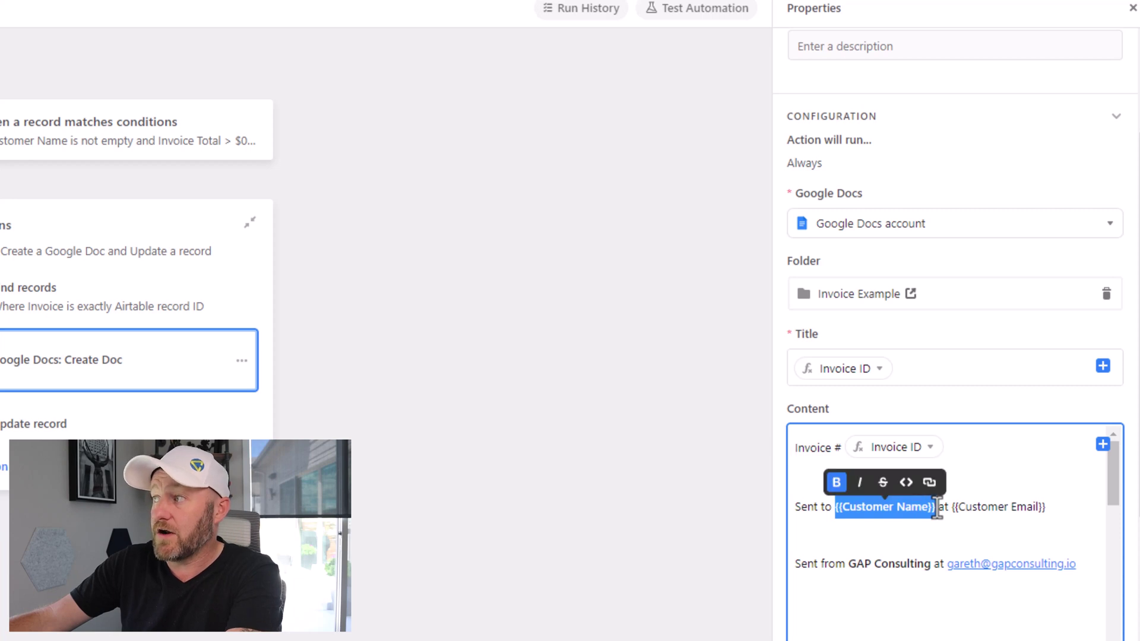
key(BackSpace)
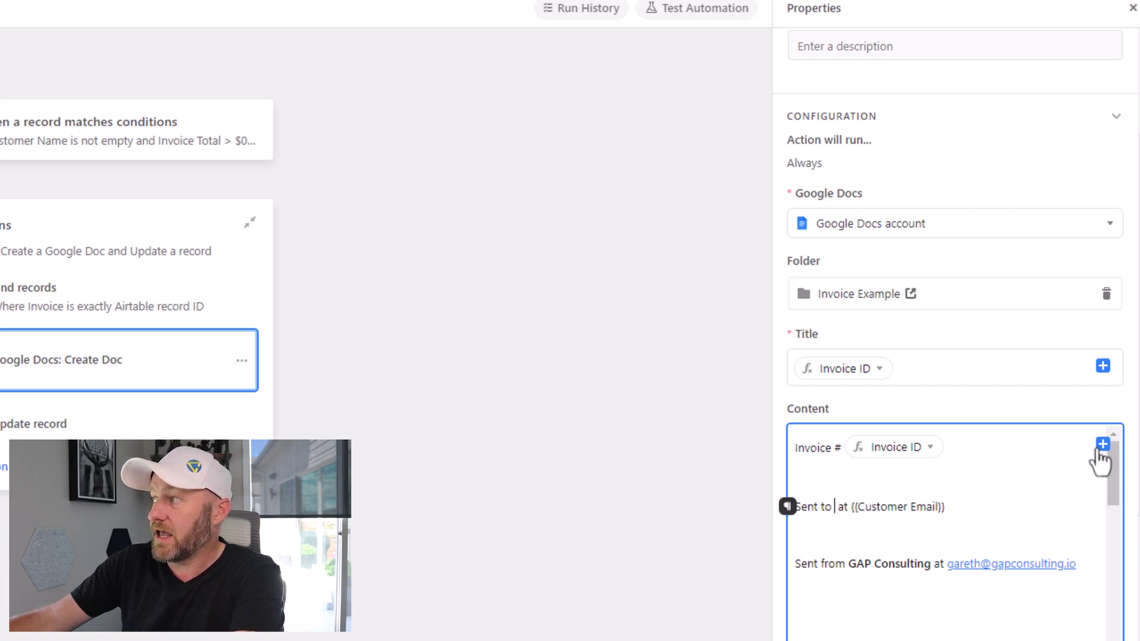
click(1103, 444)
click(1070, 509)
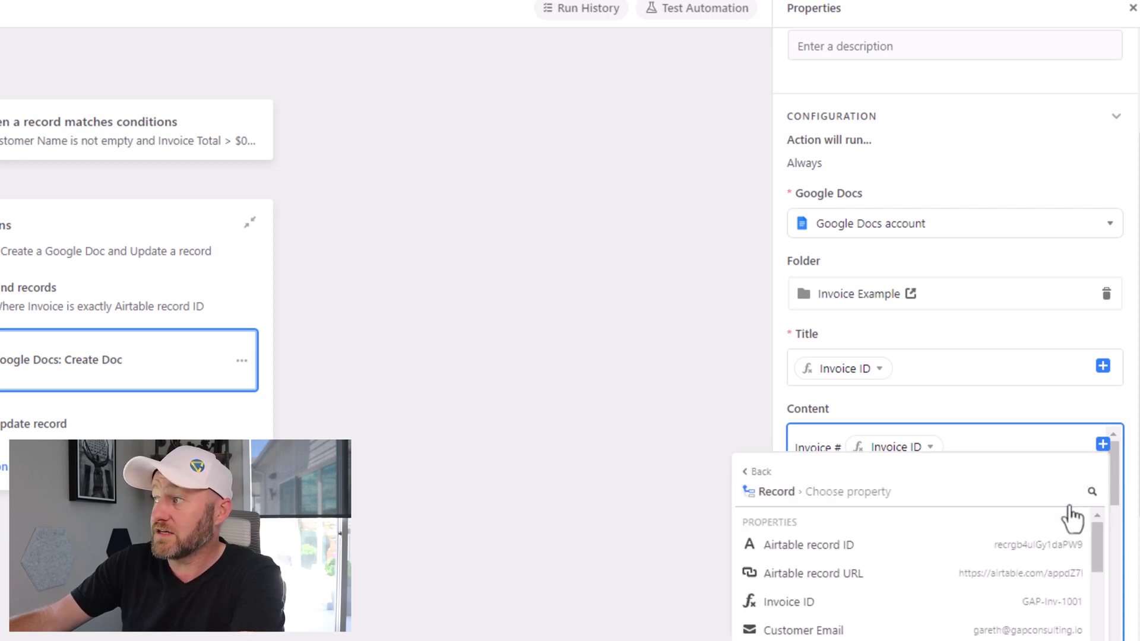
drag(1102, 550, 1106, 613)
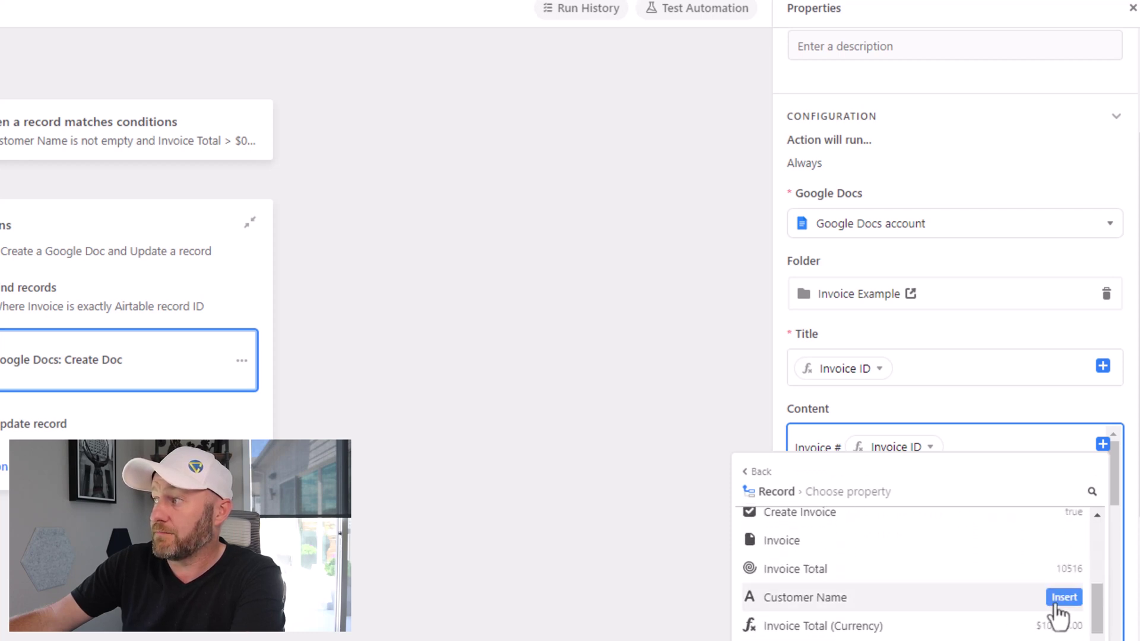
click(1062, 601)
click(832, 510)
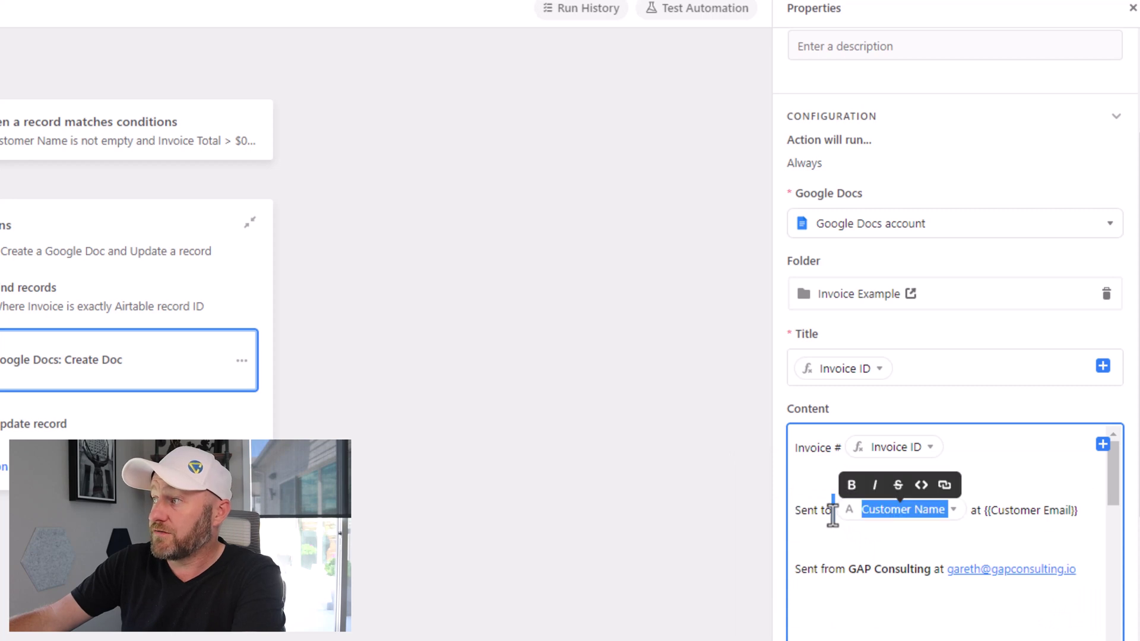
click(852, 485)
click(1027, 510)
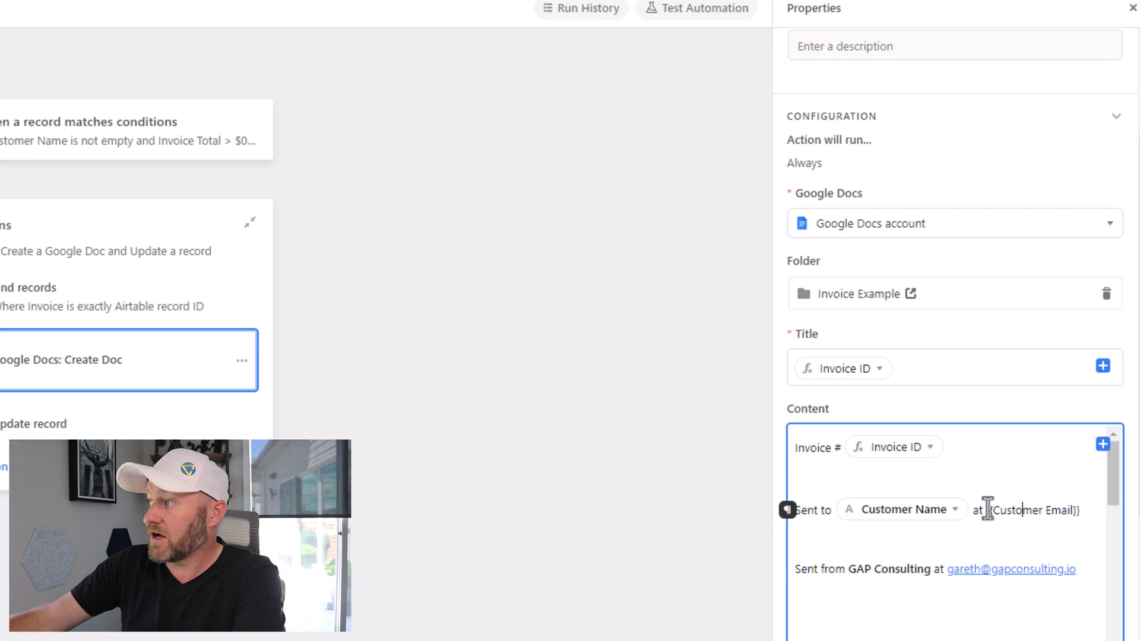
Step: Replace the {{Customer Email}} placeholder with the Customer Email field
drag(987, 510, 1082, 512)
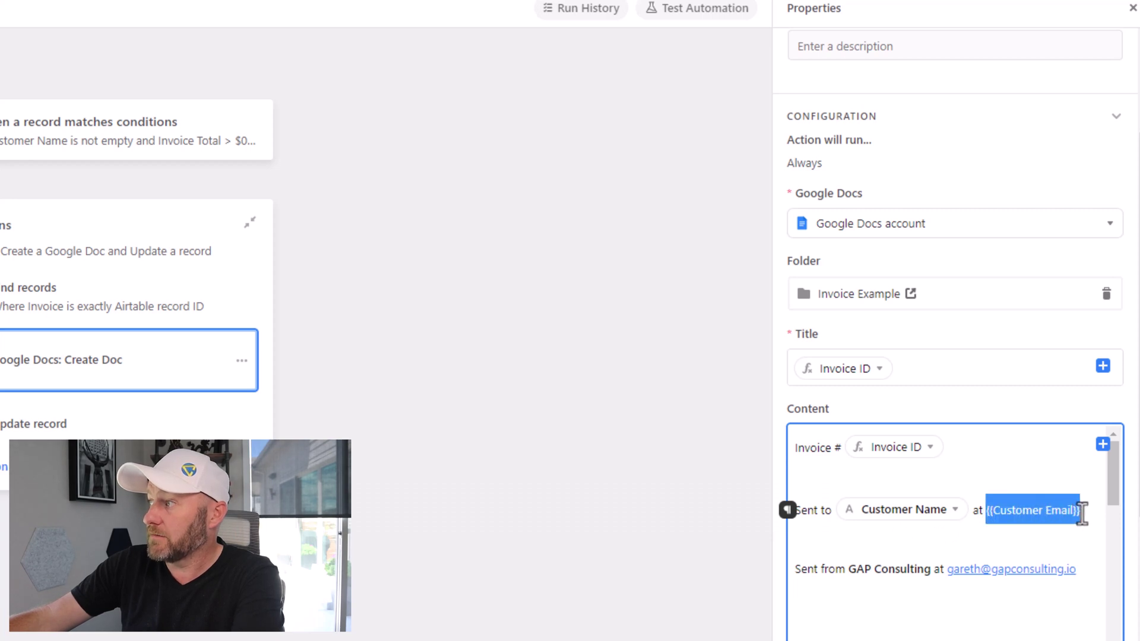
key(BackSpace)
click(1103, 446)
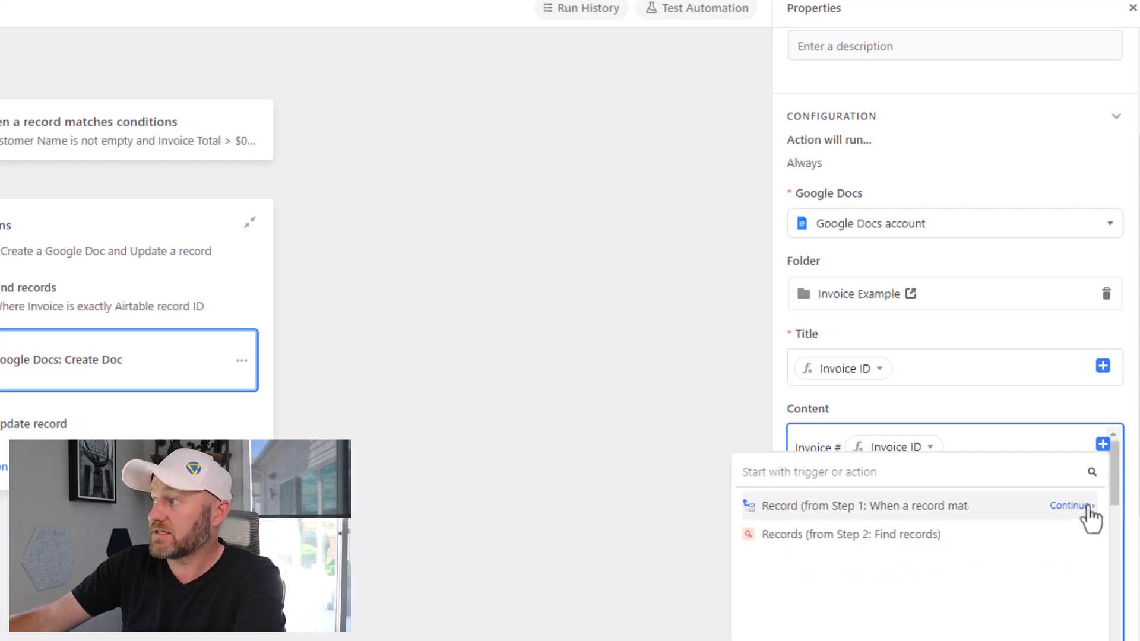
click(1091, 514)
drag(1093, 543, 1095, 550)
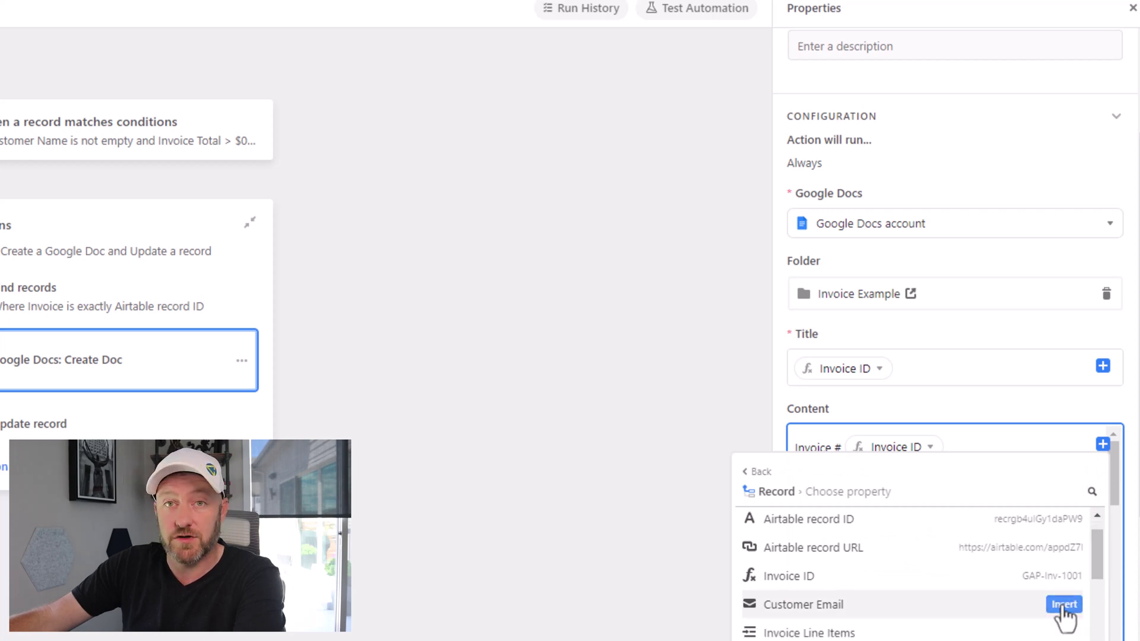
click(1063, 605)
scroll(1110, 496, down, 4)
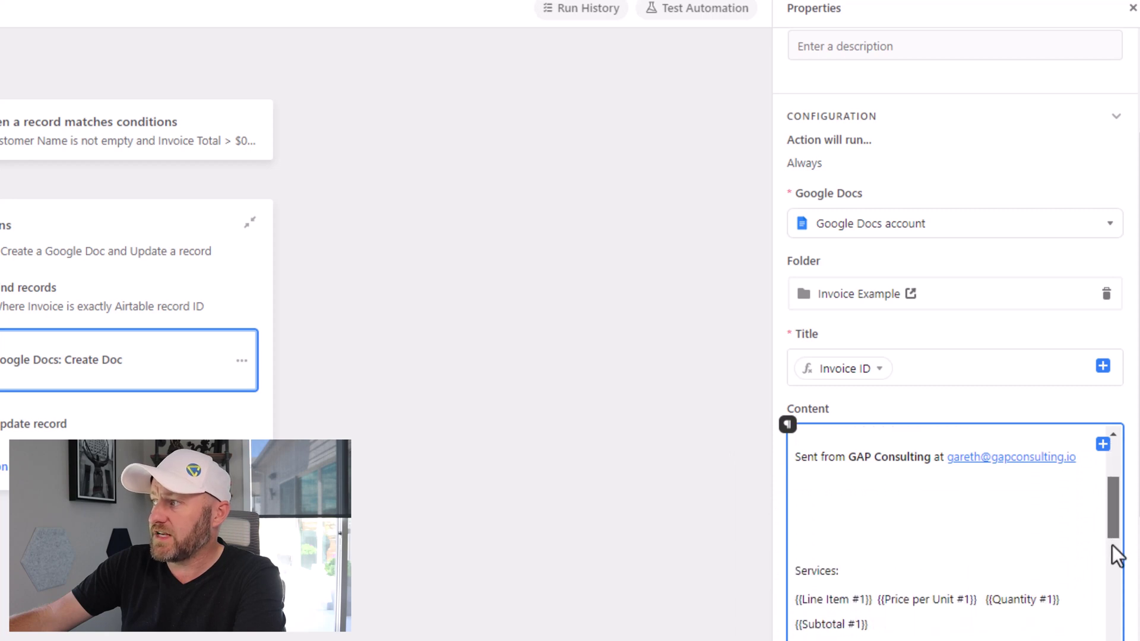
scroll(1115, 557, down, 2)
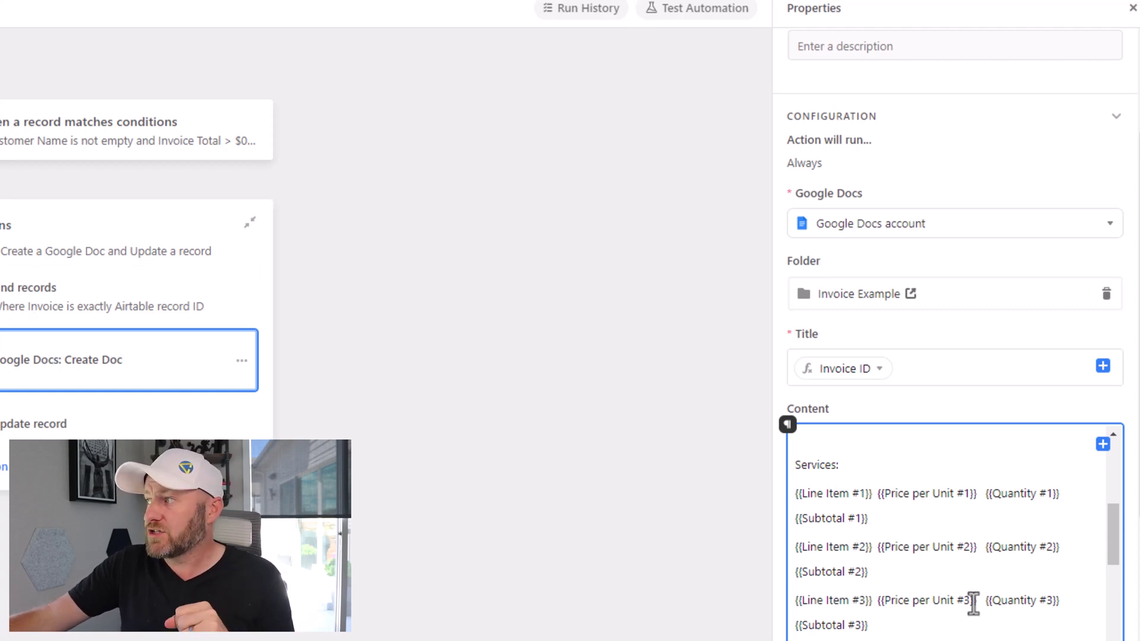
drag(1113, 555, 1110, 611)
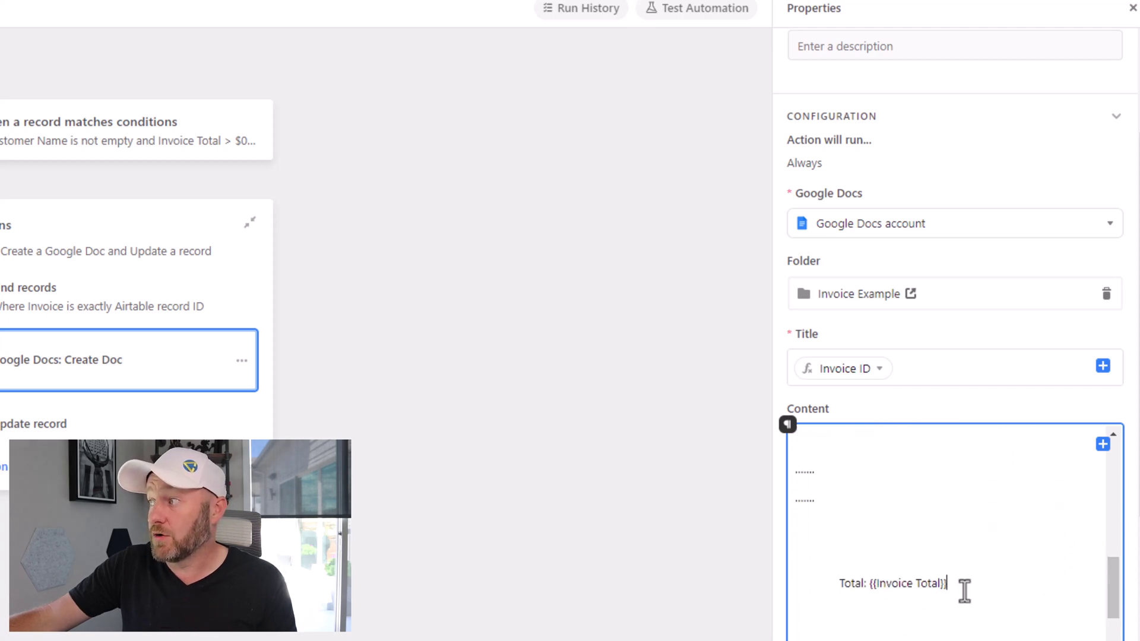
drag(961, 591, 875, 594)
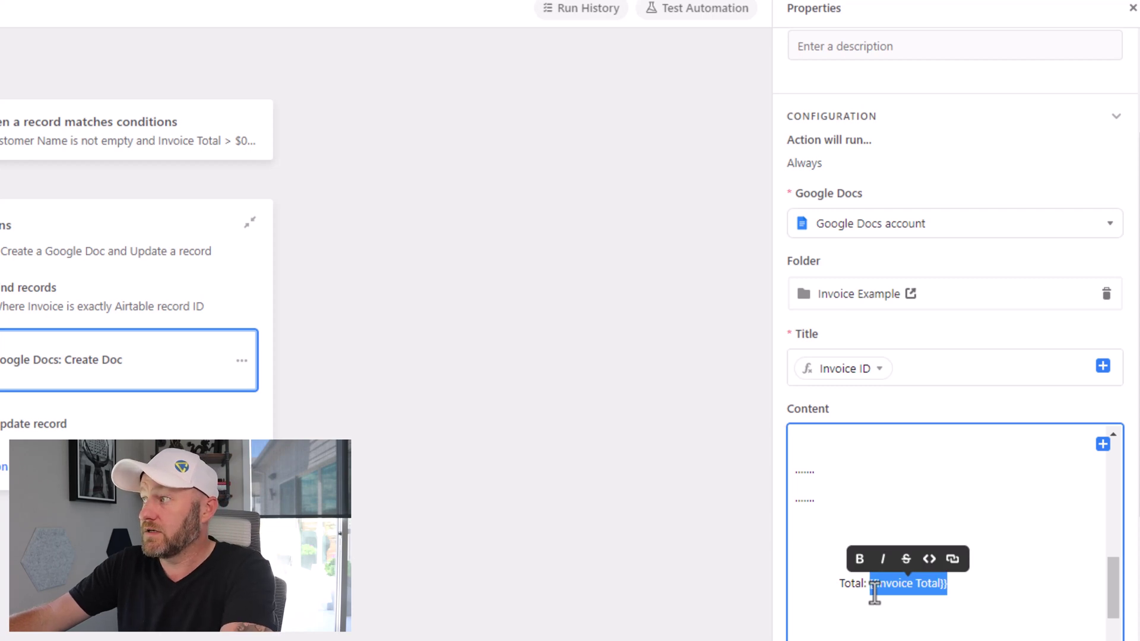
Step: Replace the {{Invoice Total}} placeholder after "Total:" with the Invoice Total (Currency) field
key(BackSpace)
click(1103, 445)
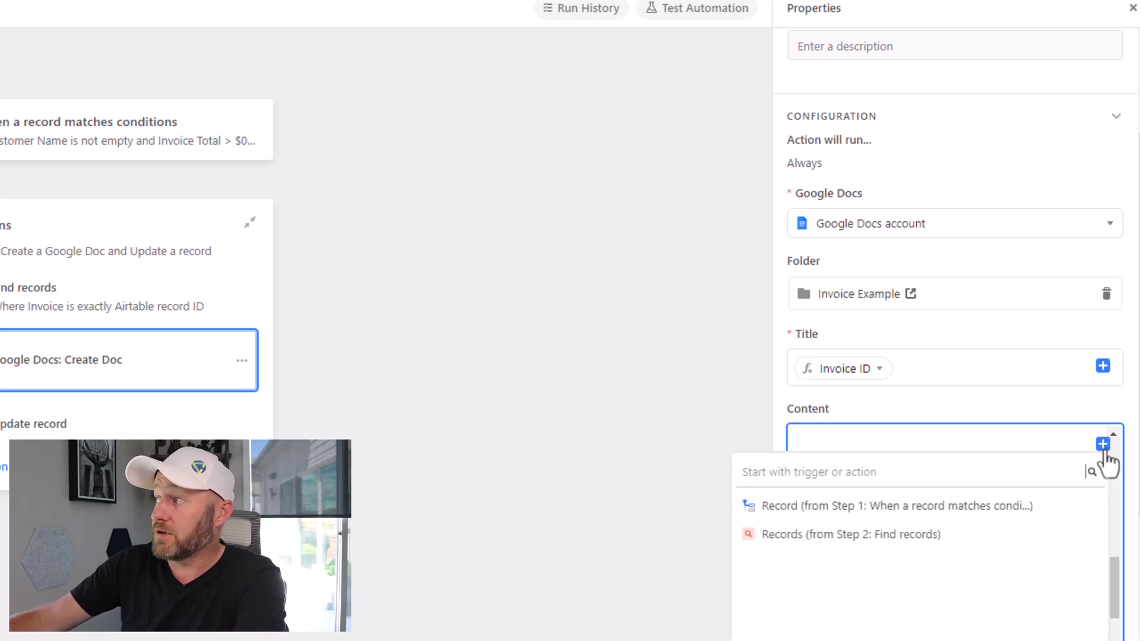
click(1086, 515)
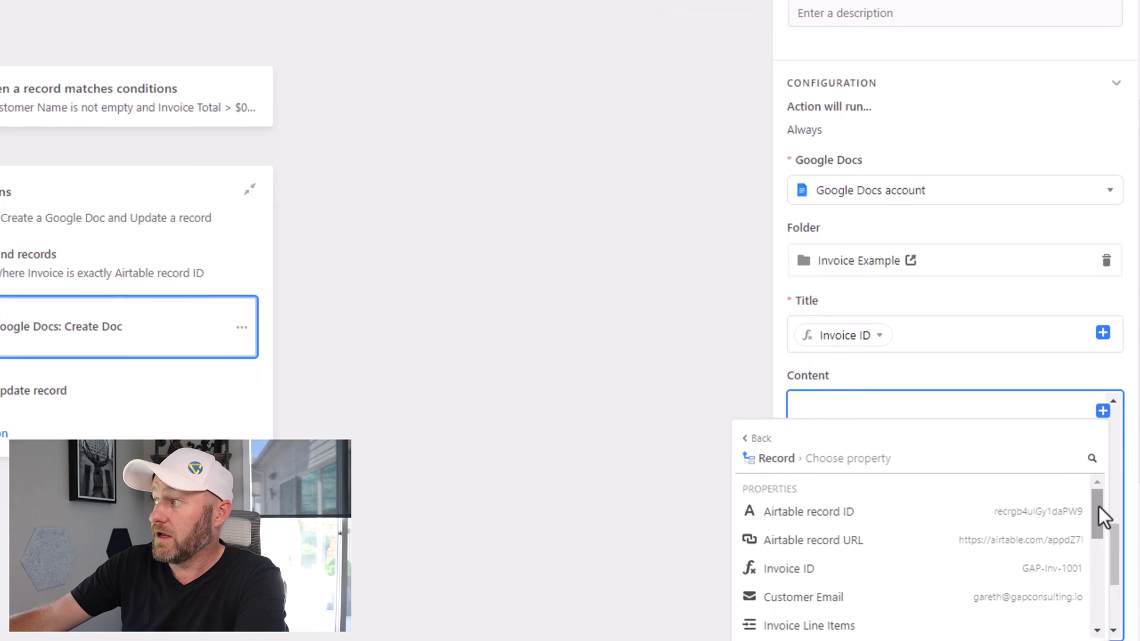
drag(1100, 504, 1102, 557)
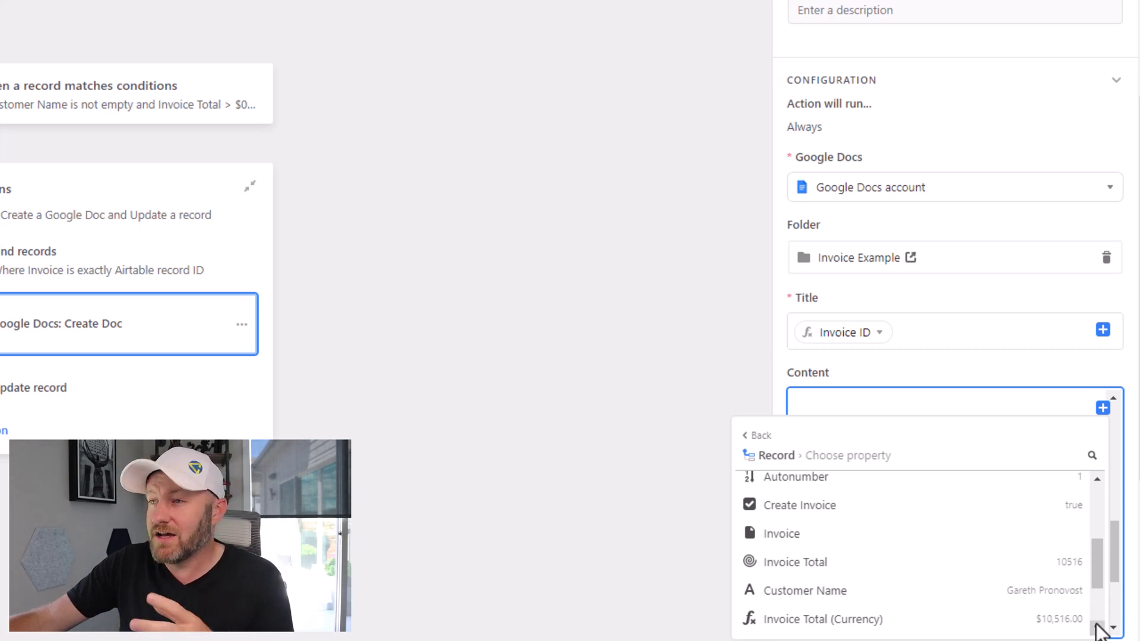
mouse_move(1078, 628)
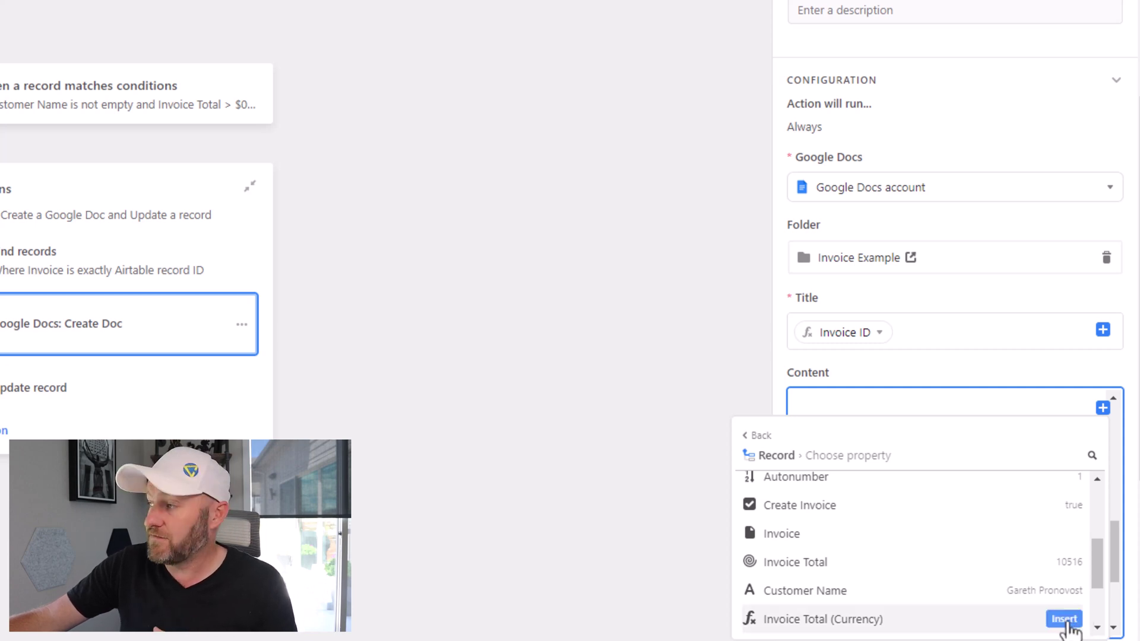
click(1065, 620)
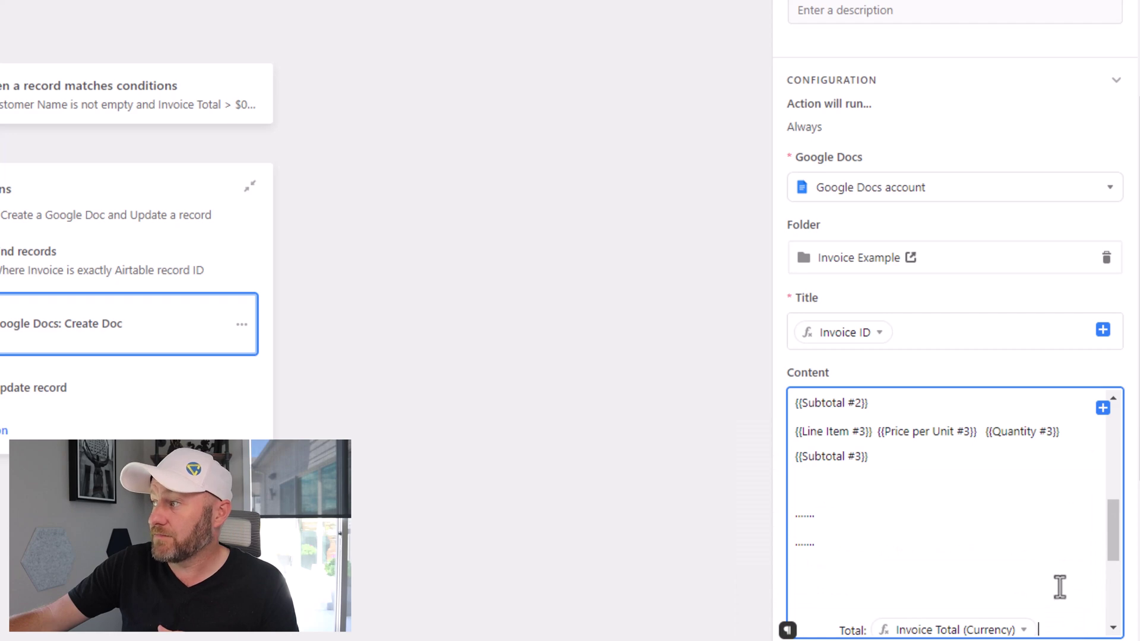
scroll(1060, 587, down, 3)
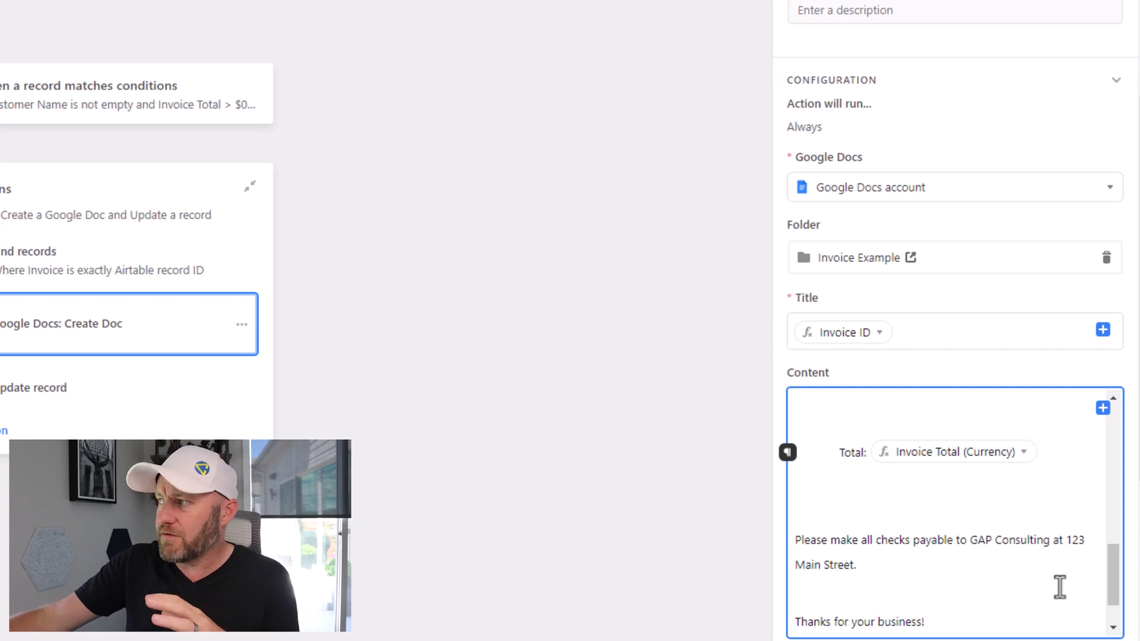
scroll(1060, 586, up, 5)
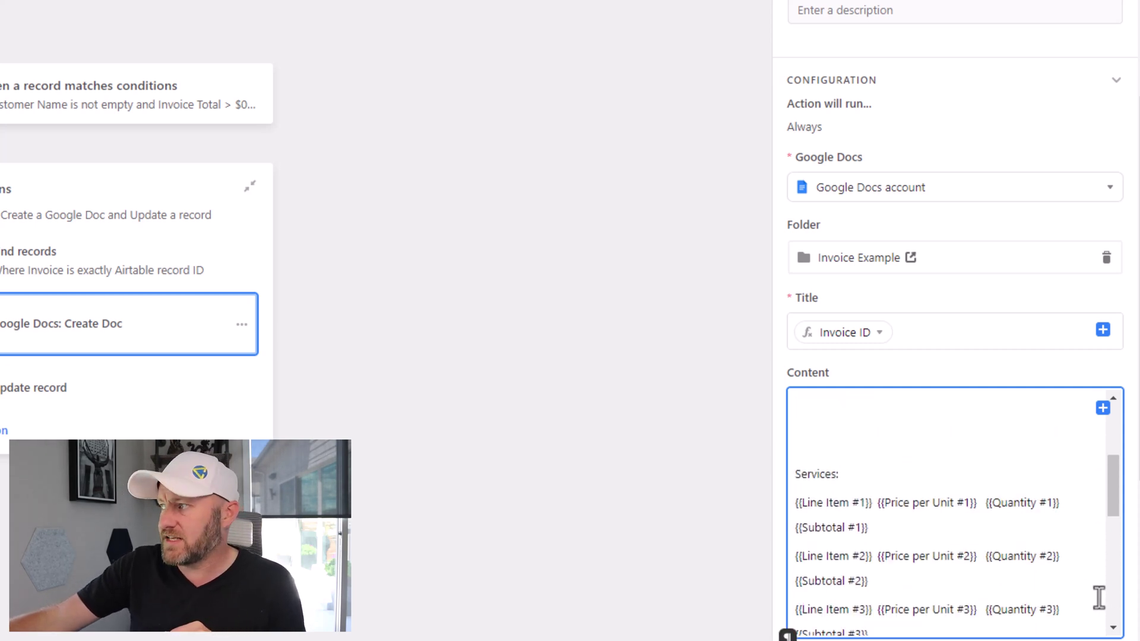
scroll(1127, 588, down, 3)
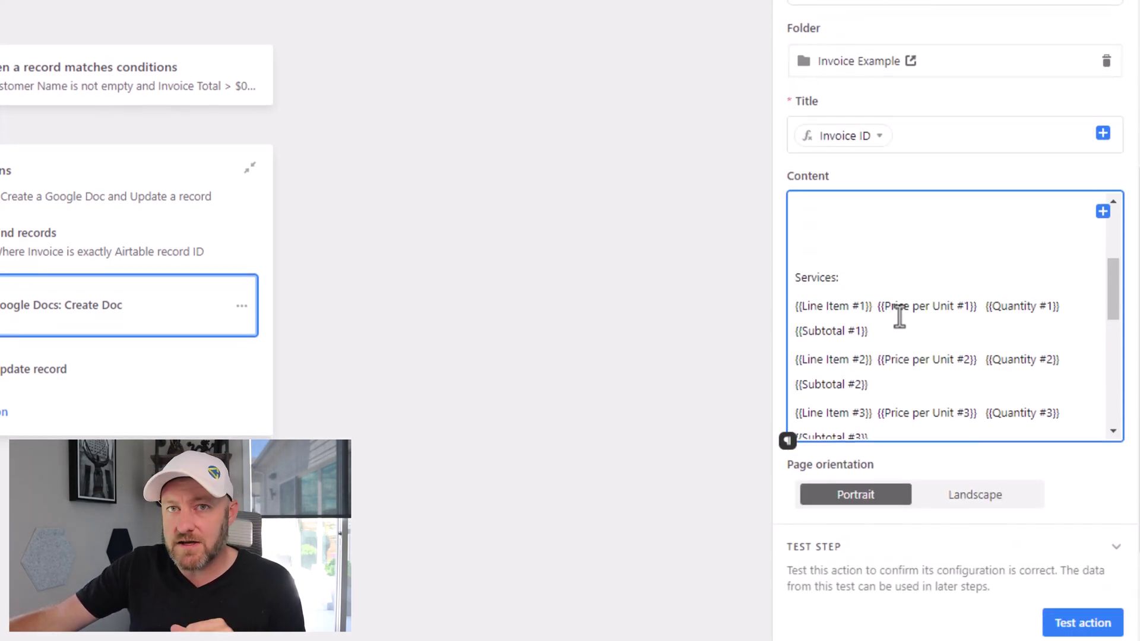
Step: Test the Create Doc action and open the generated GAP-Inv-1001 document in Drive
click(1083, 623)
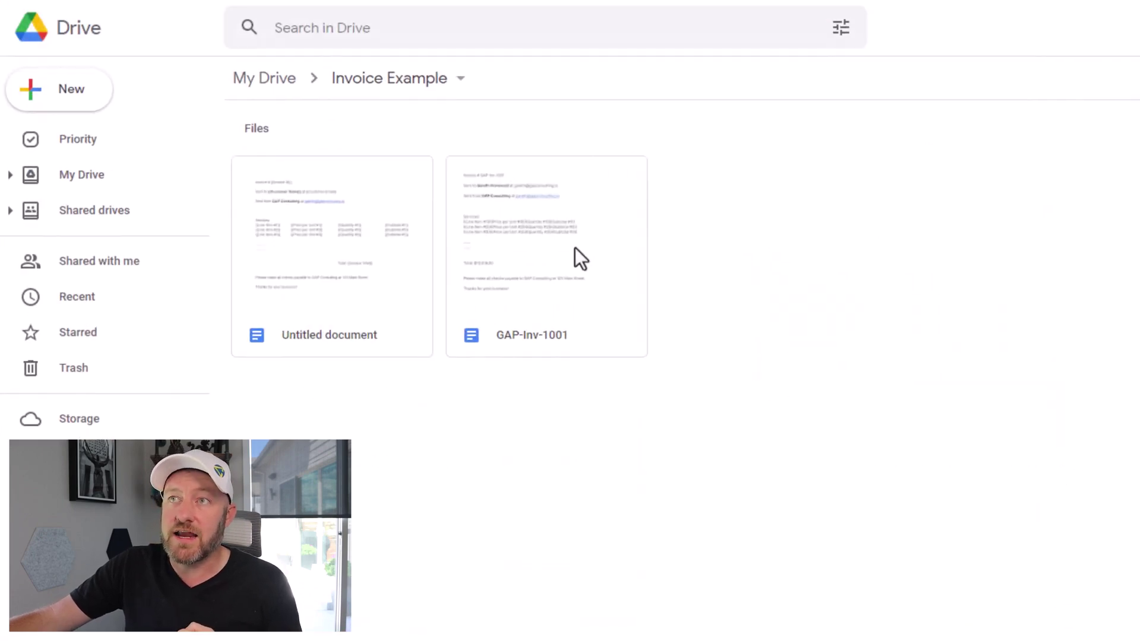
click(546, 249)
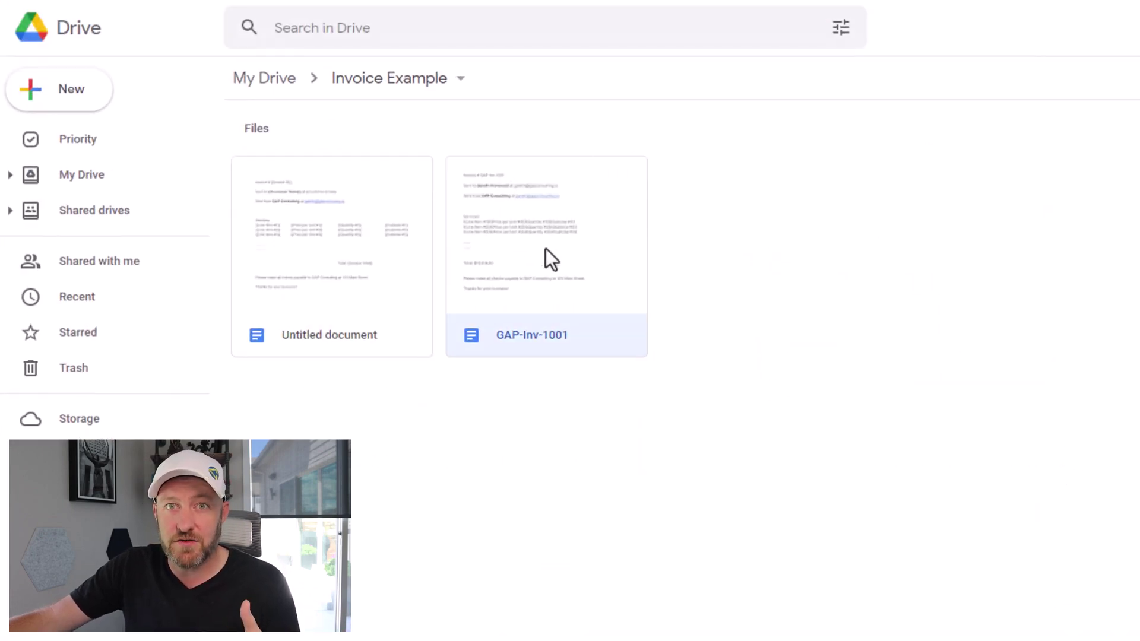
double_click(547, 248)
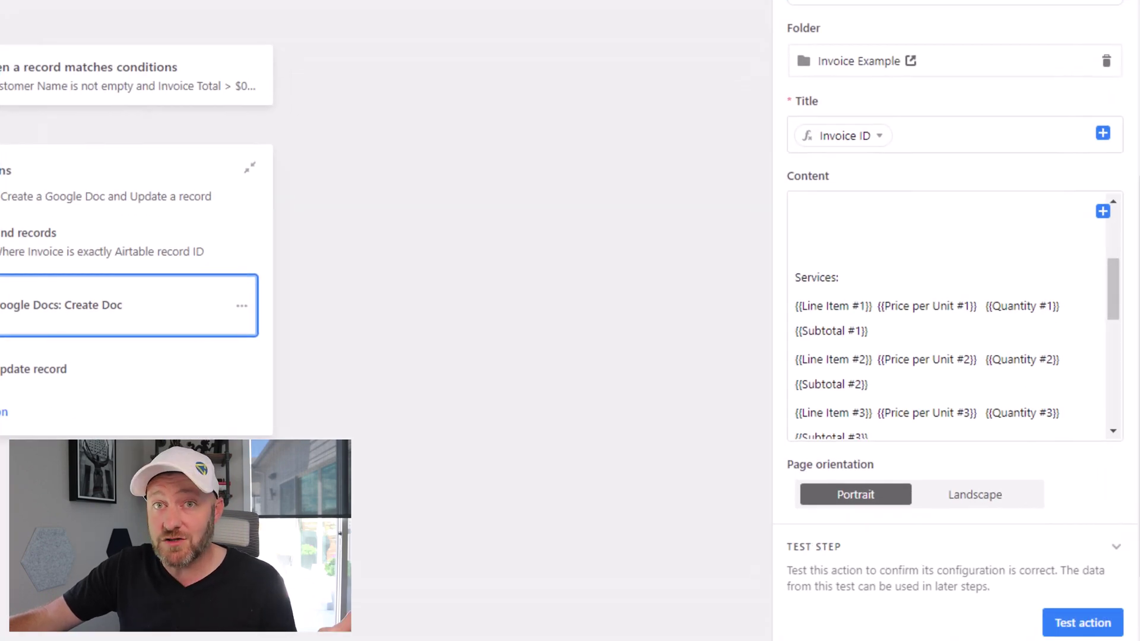
Step: Make the 'Services:' heading in the Create Doc content template bold
click(891, 387)
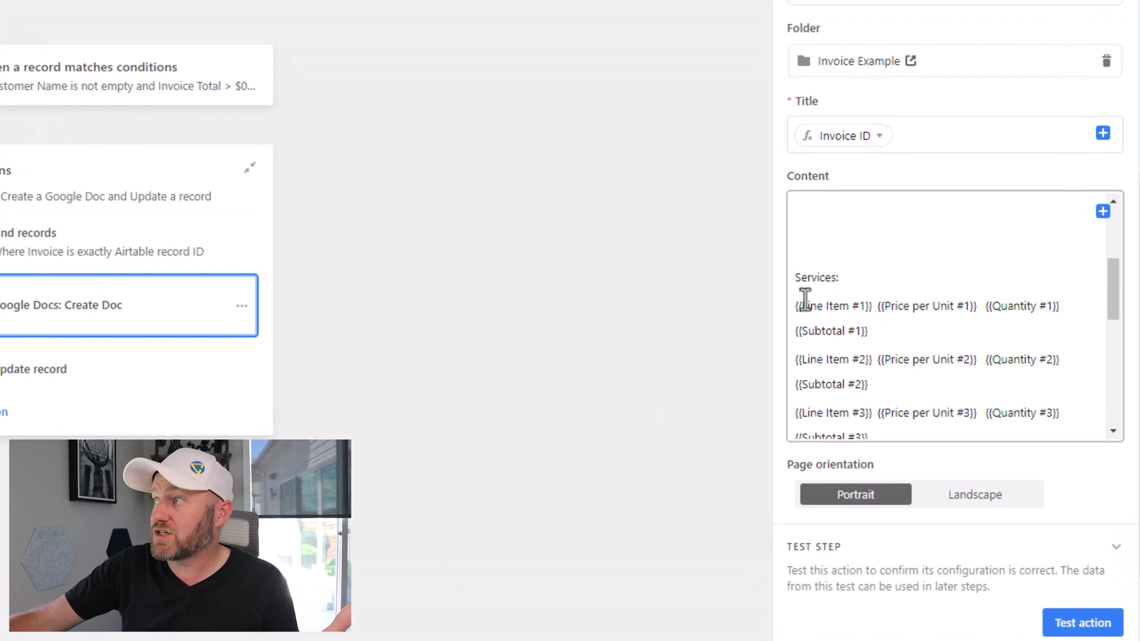
triple_click(807, 278)
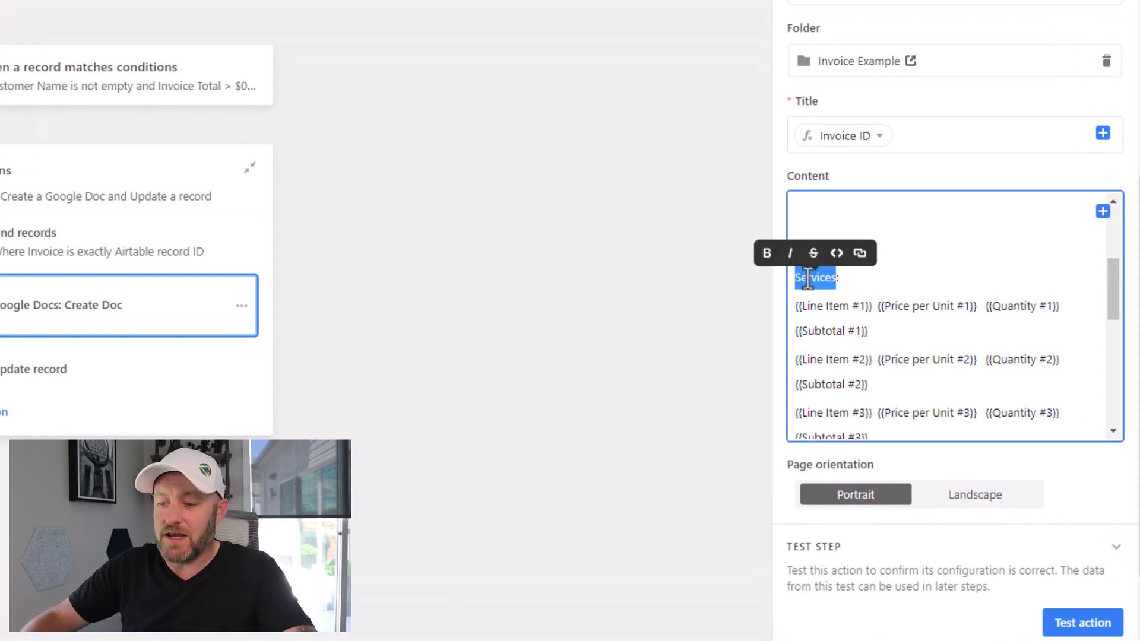
click(772, 256)
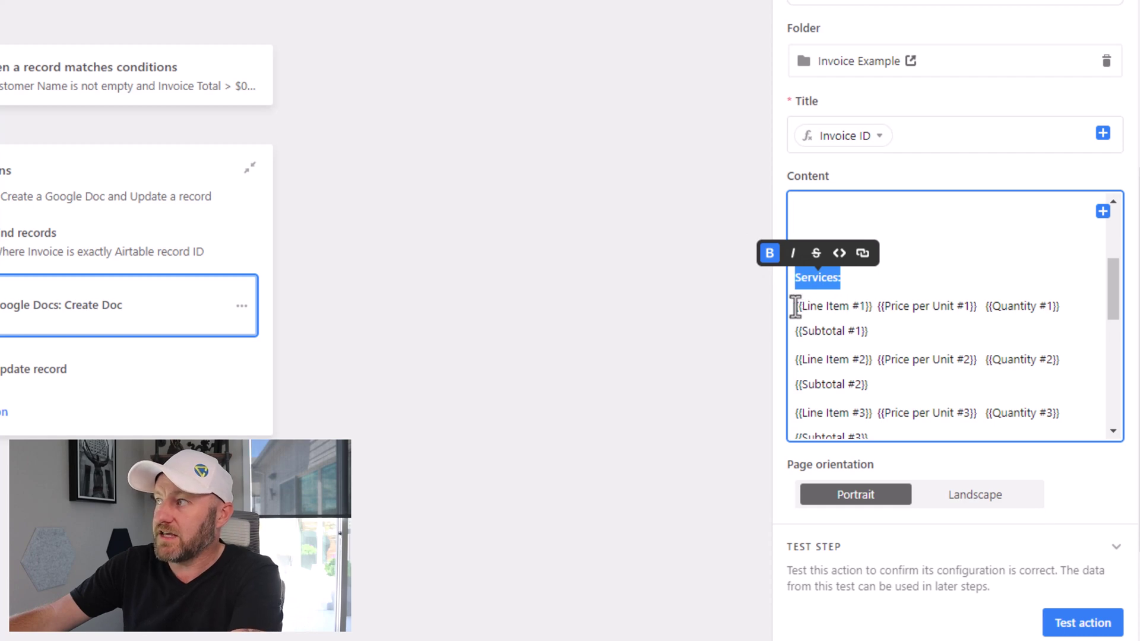
Step: Delete the placeholder line-item rows and dotted lines beneath 'Services:'
drag(794, 304, 878, 407)
scroll(879, 399, down, 3)
drag(859, 331, 838, 338)
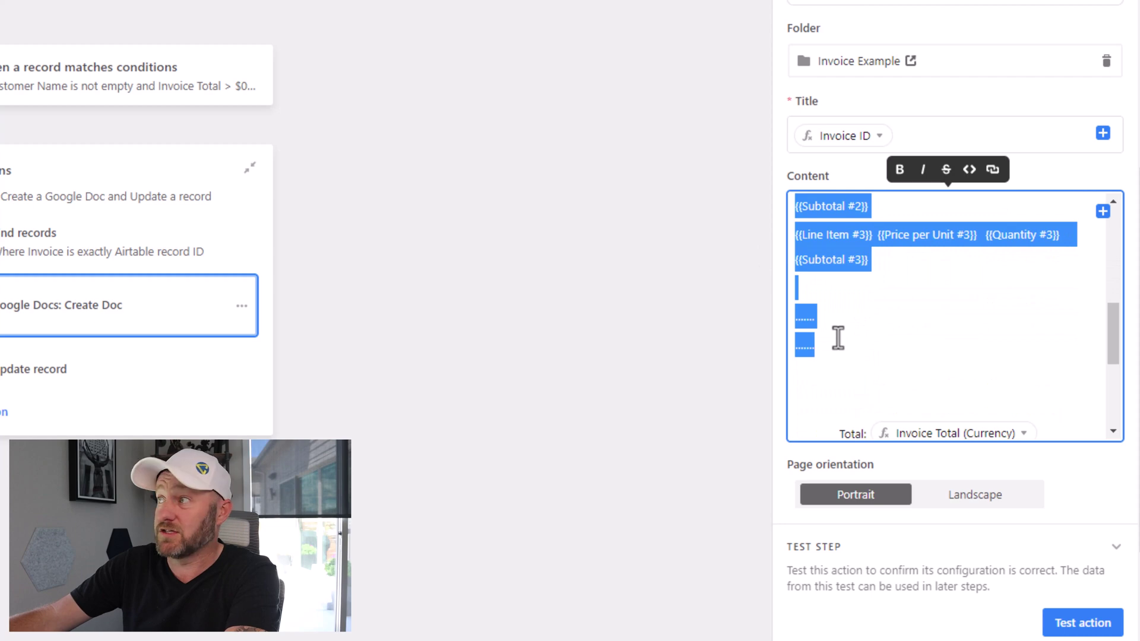
key(BackSpace)
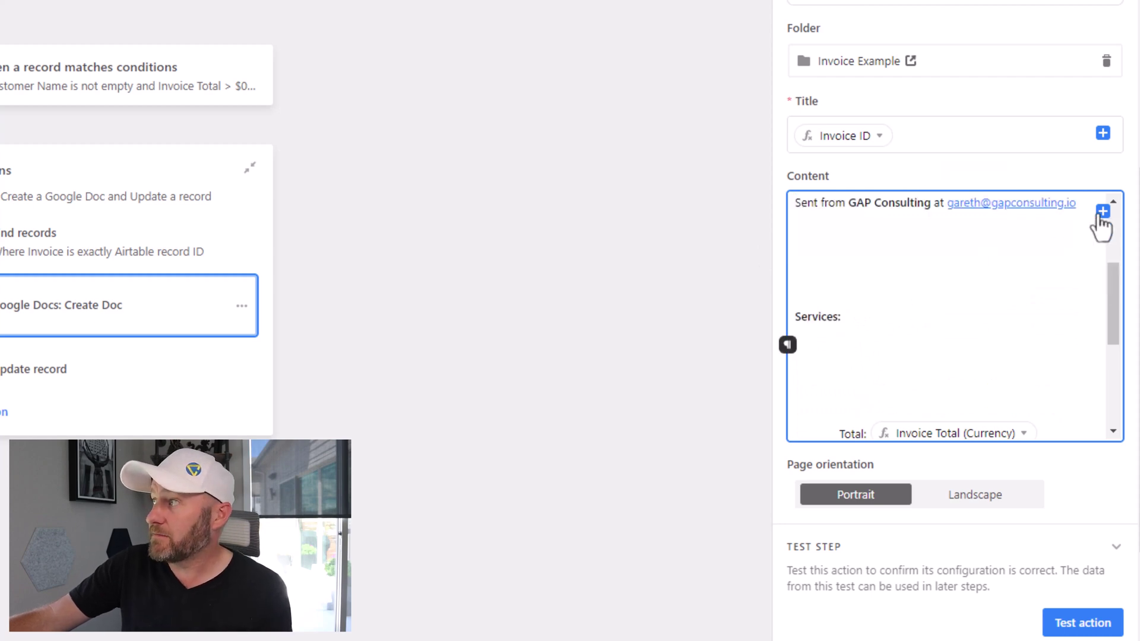
click(1102, 212)
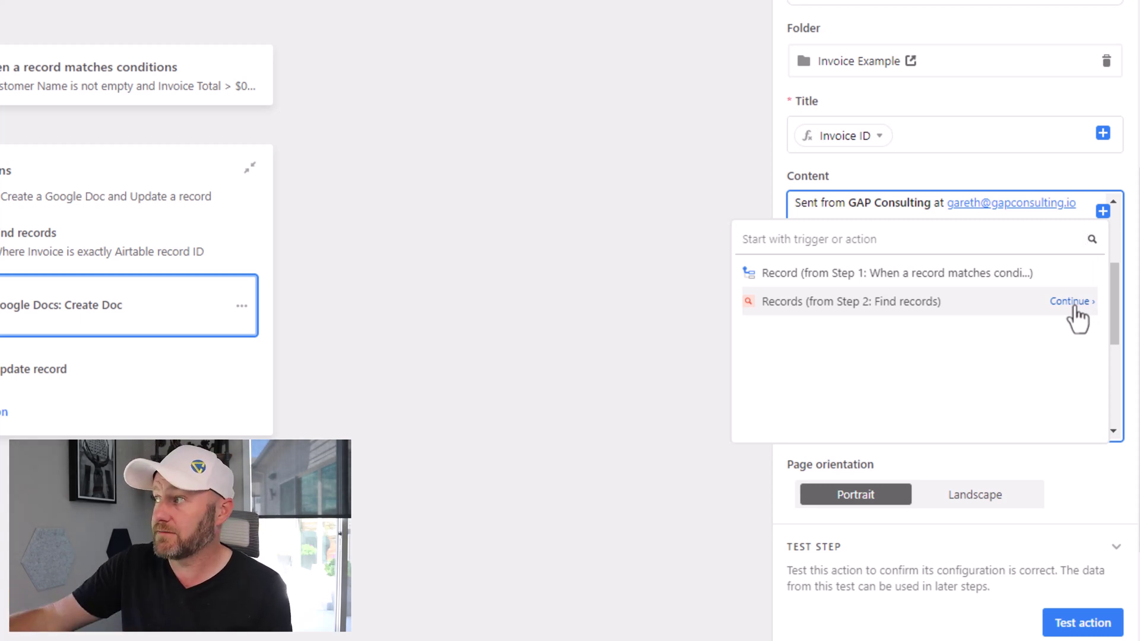
Step: Insert a Find records list showing Services, Quantity, Price per Unit and Line Item Total (Currency)
click(1076, 315)
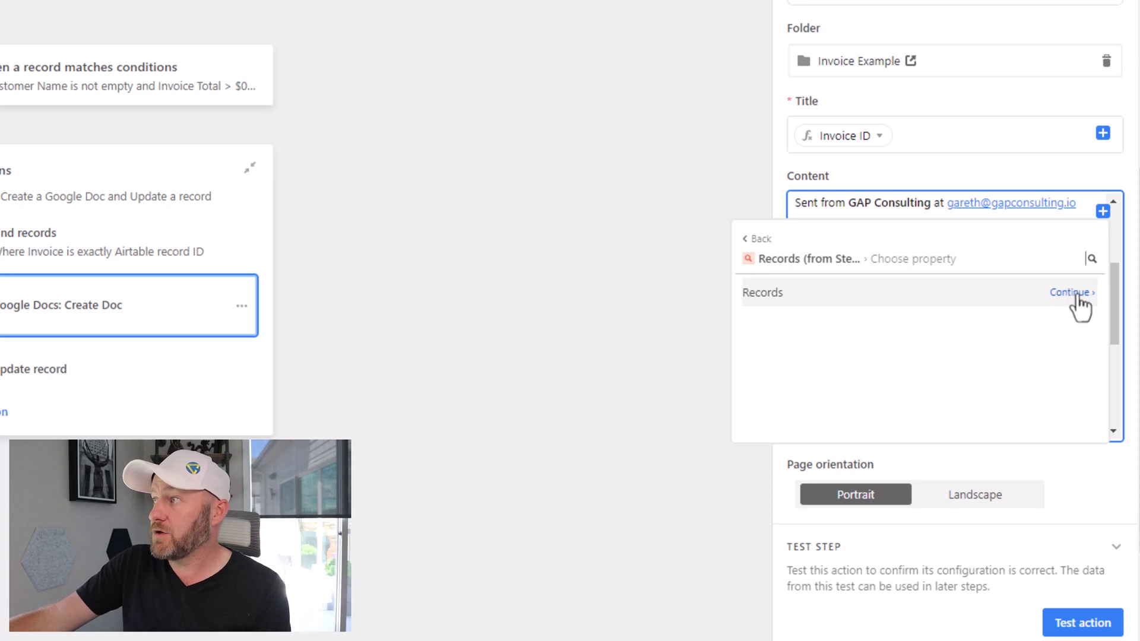
click(1078, 297)
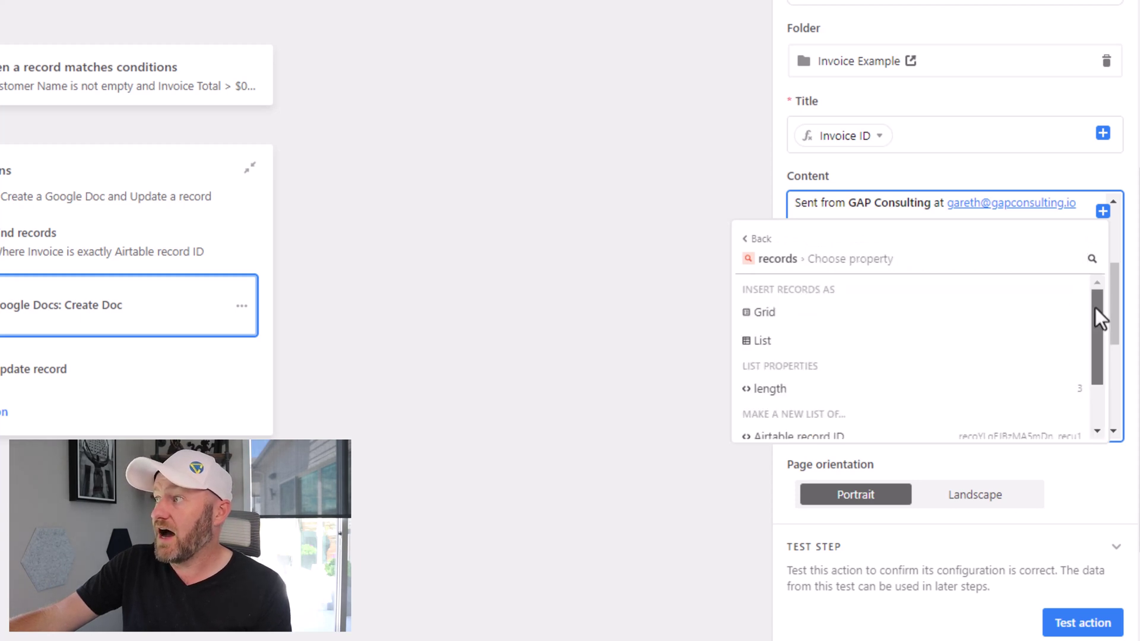
mouse_move(1095, 308)
mouse_down()
mouse_move(1106, 365)
mouse_move(1103, 316)
mouse_up()
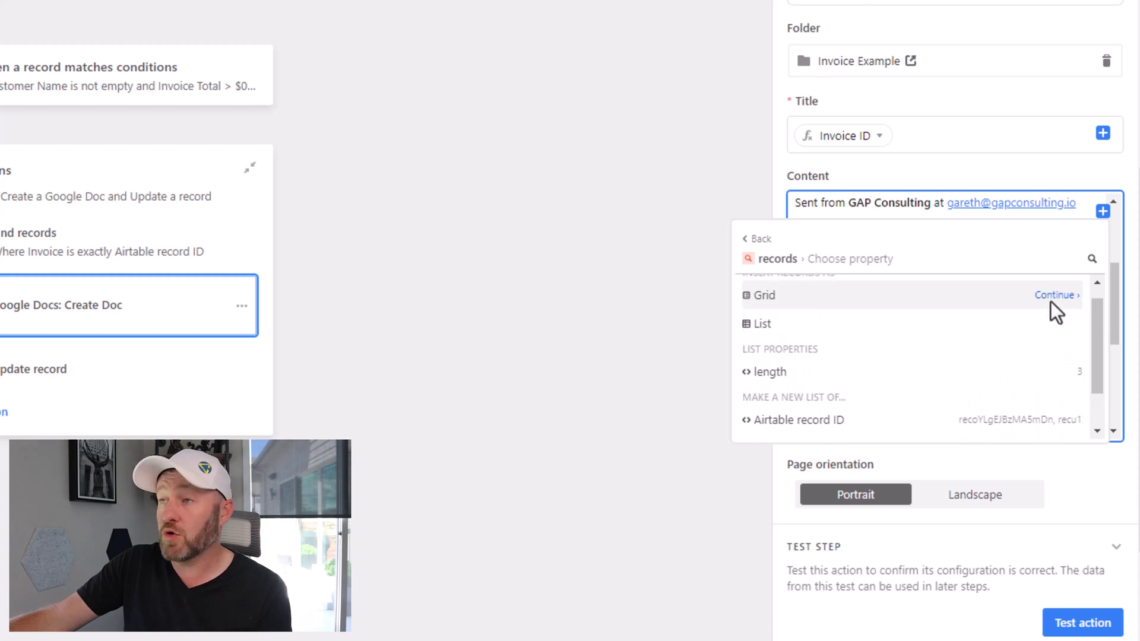
click(1054, 325)
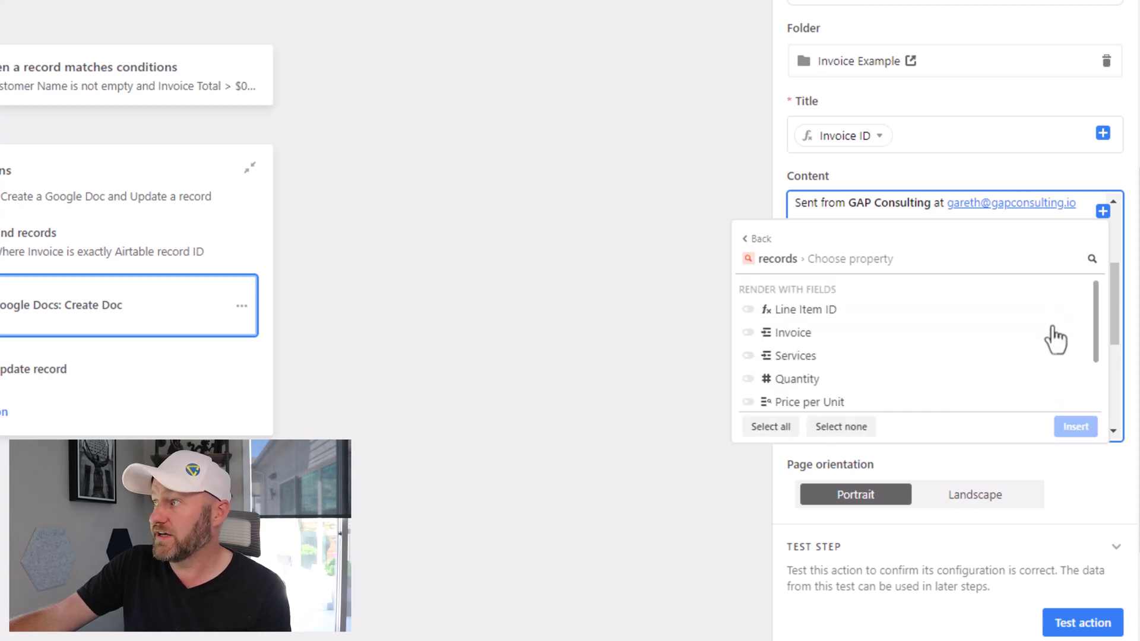
click(796, 359)
scroll(891, 356, down, 3)
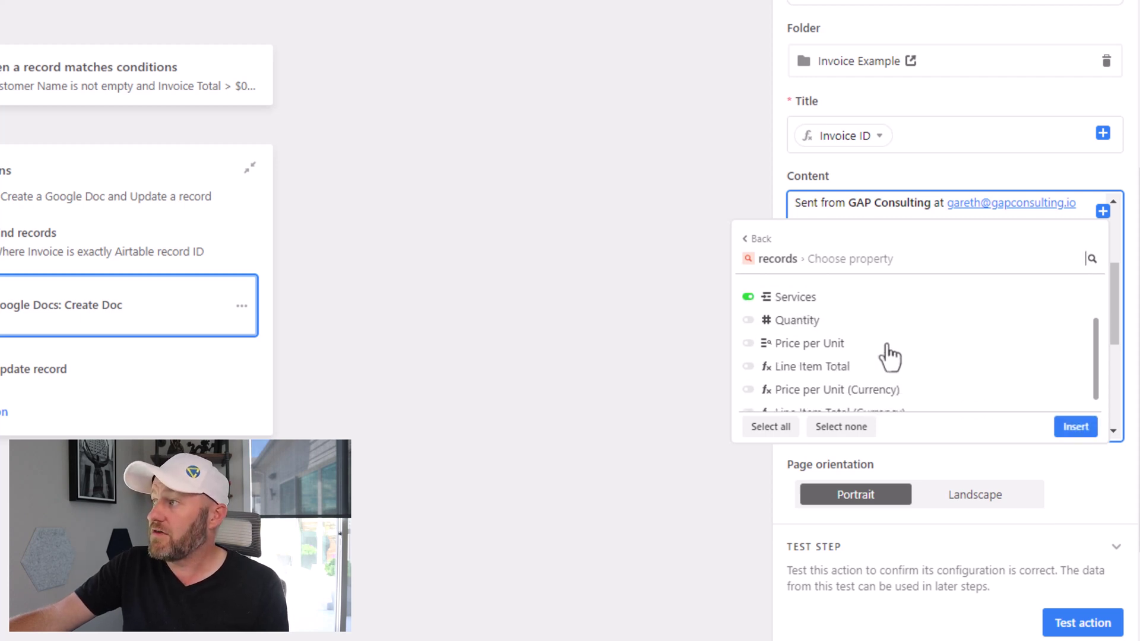
click(876, 392)
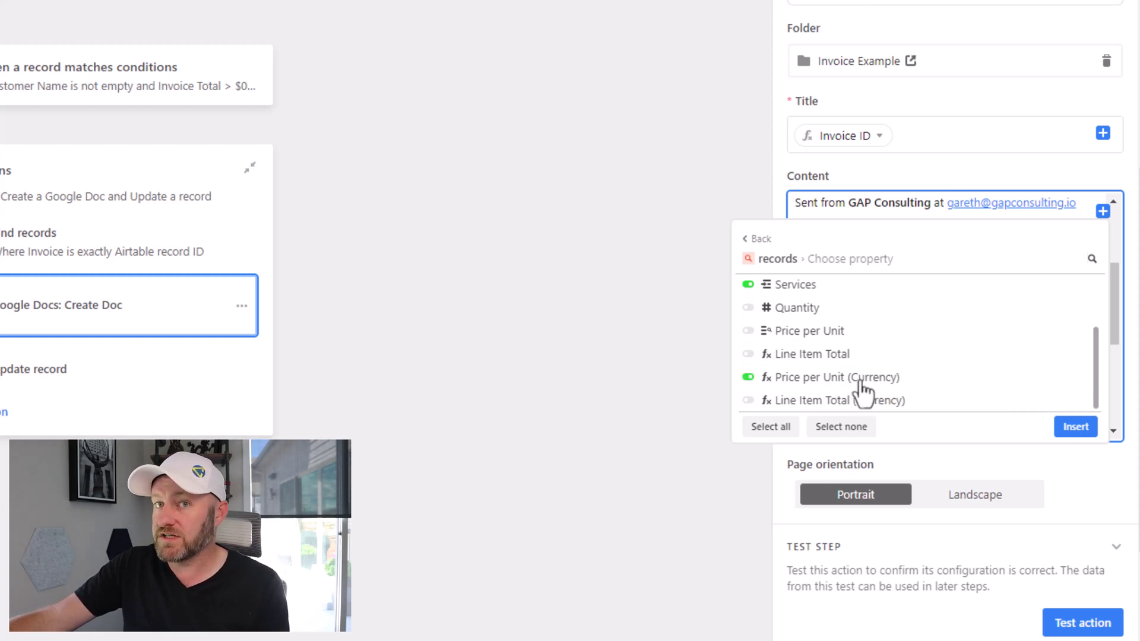
click(831, 404)
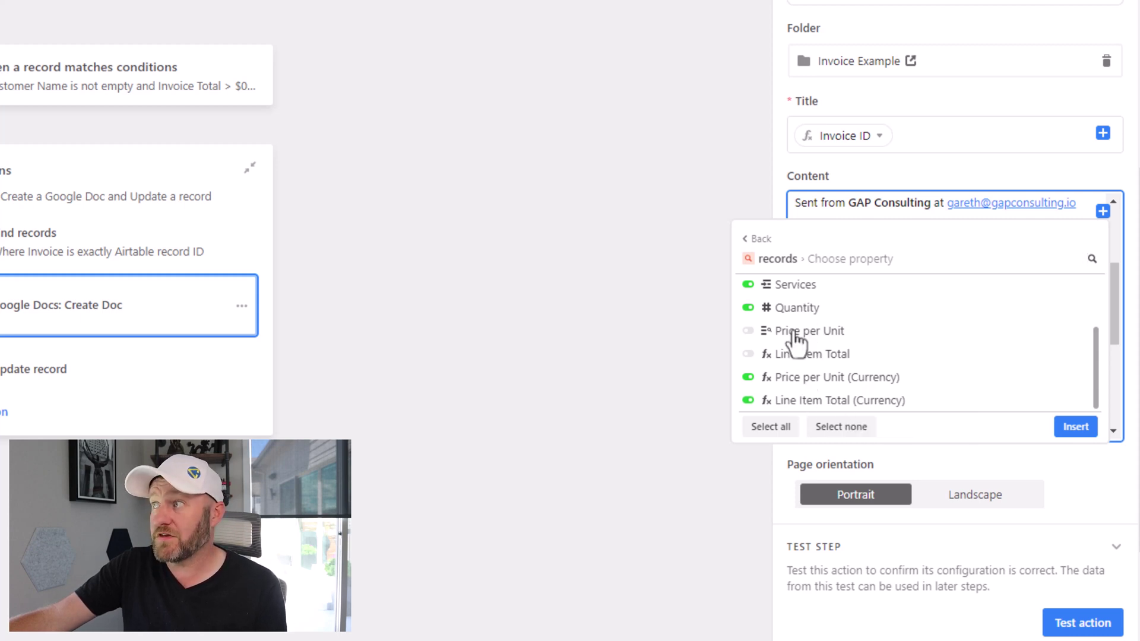
click(1076, 426)
scroll(1013, 385, down, 3)
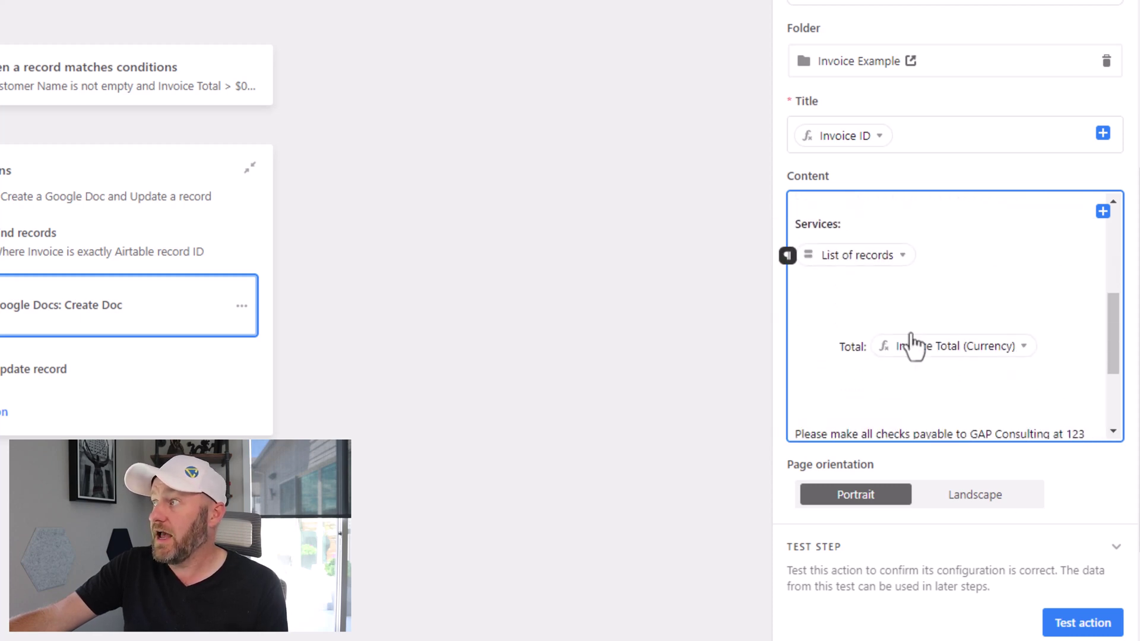
mouse_move(870, 273)
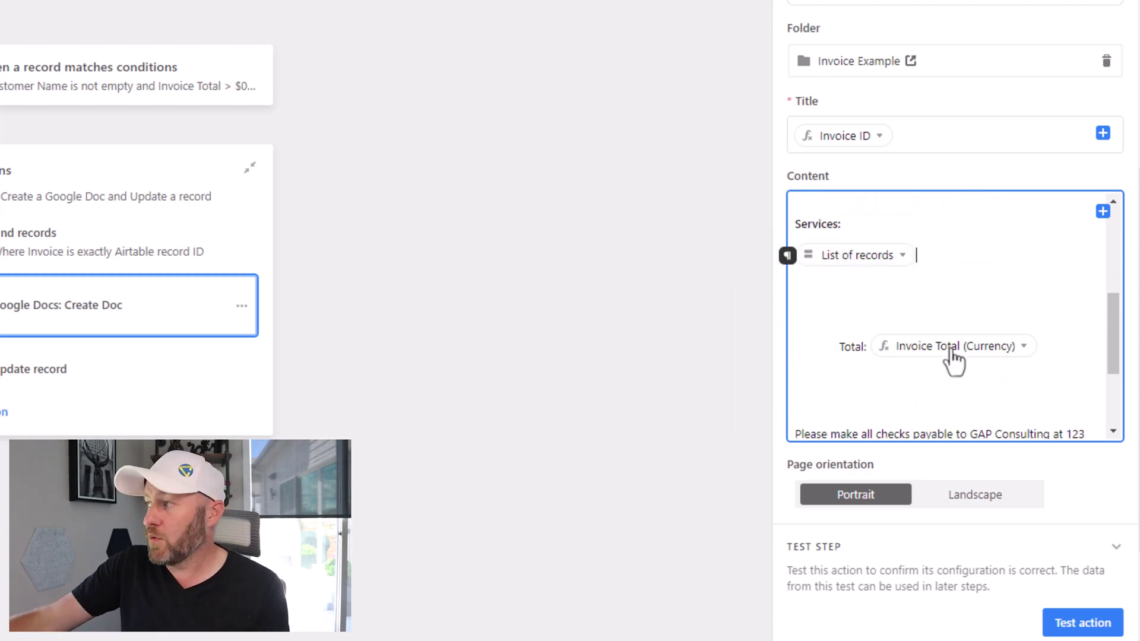
Step: Test the action and review the generated doc listing Beginner Online Course, Hourly Consulting, Custom Project
click(1078, 623)
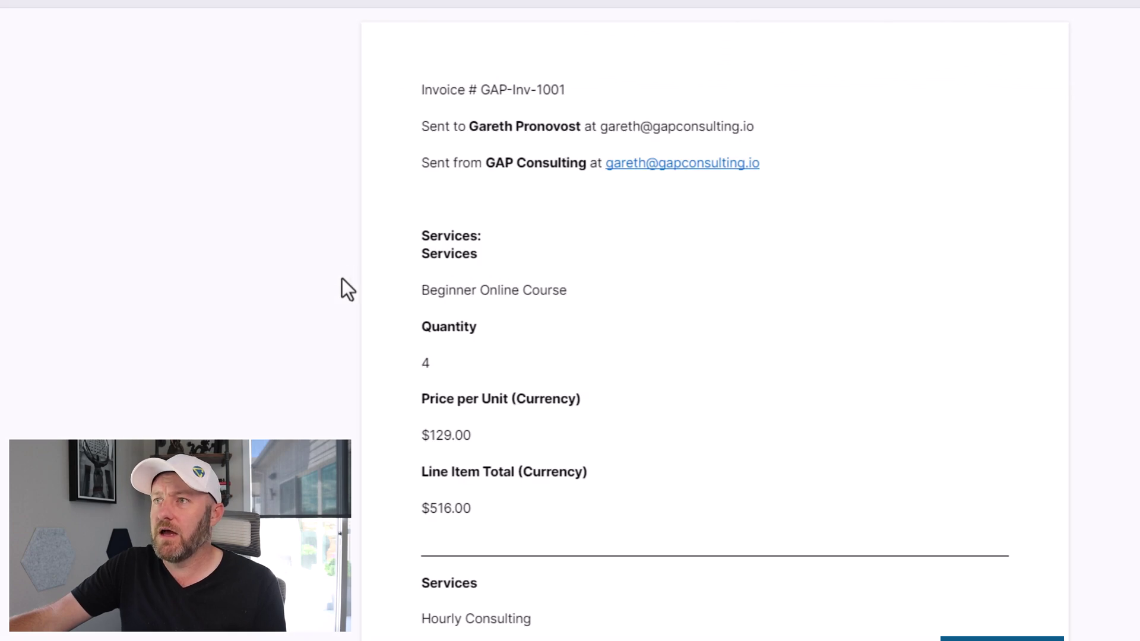
scroll(453, 273, down, 3)
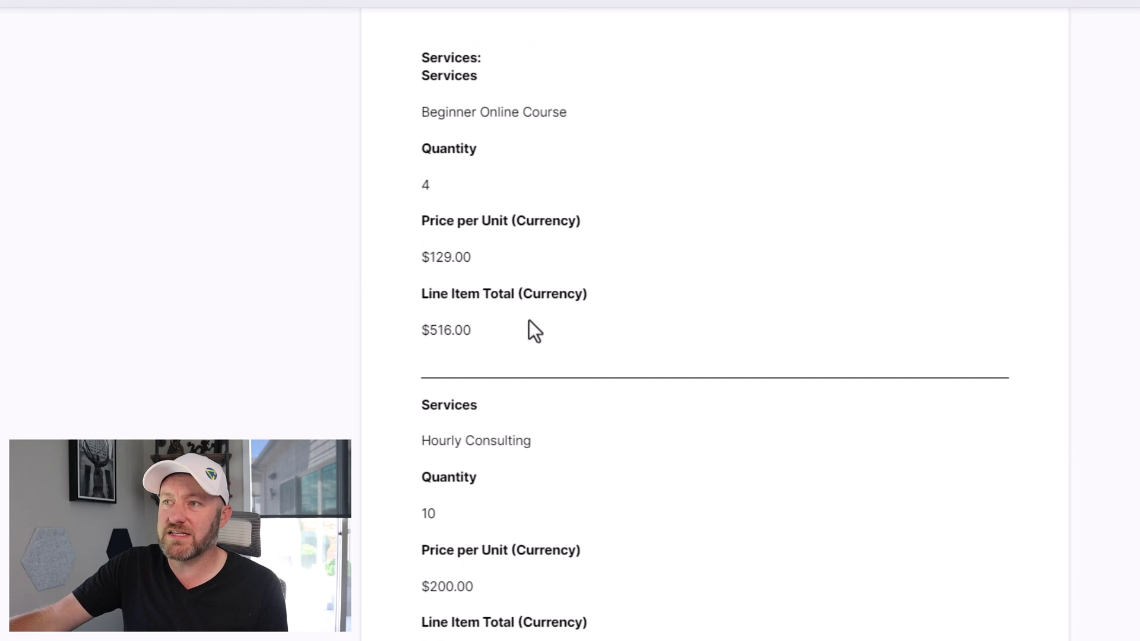
scroll(522, 401, down, 9)
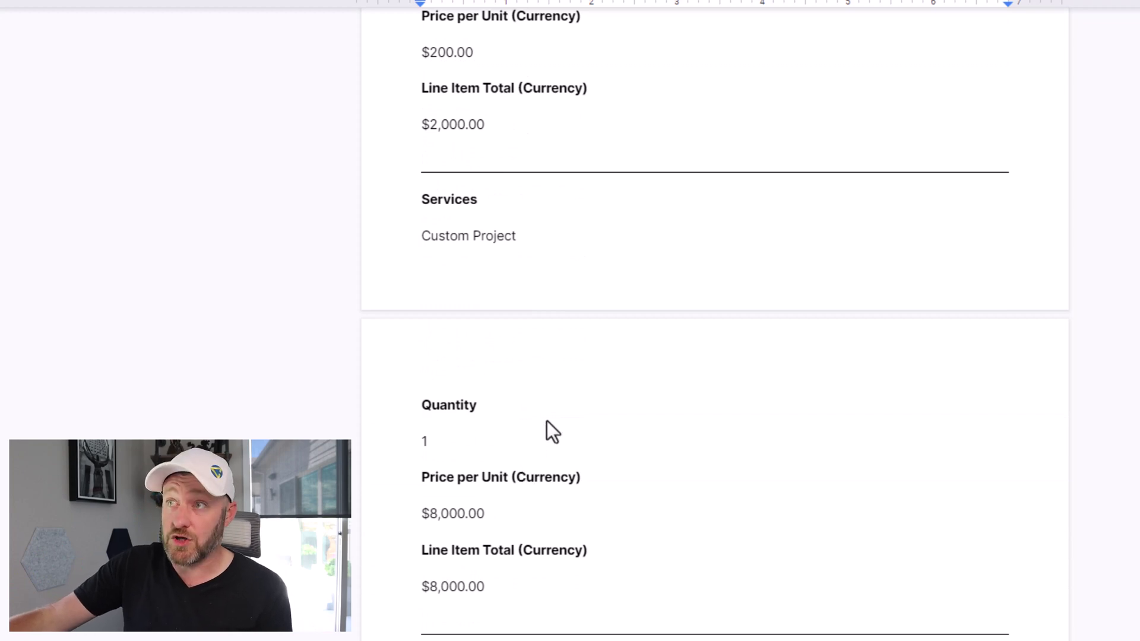
scroll(469, 431, up, 12)
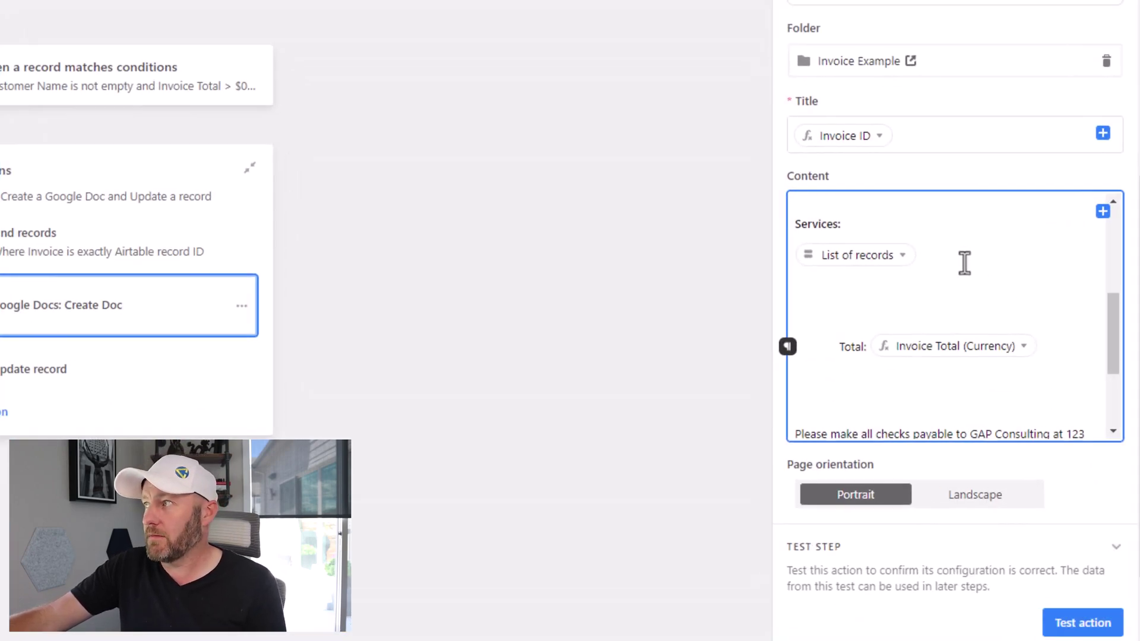
Step: Delete the line-item list token and choose to insert the Find records items as a grid
click(963, 259)
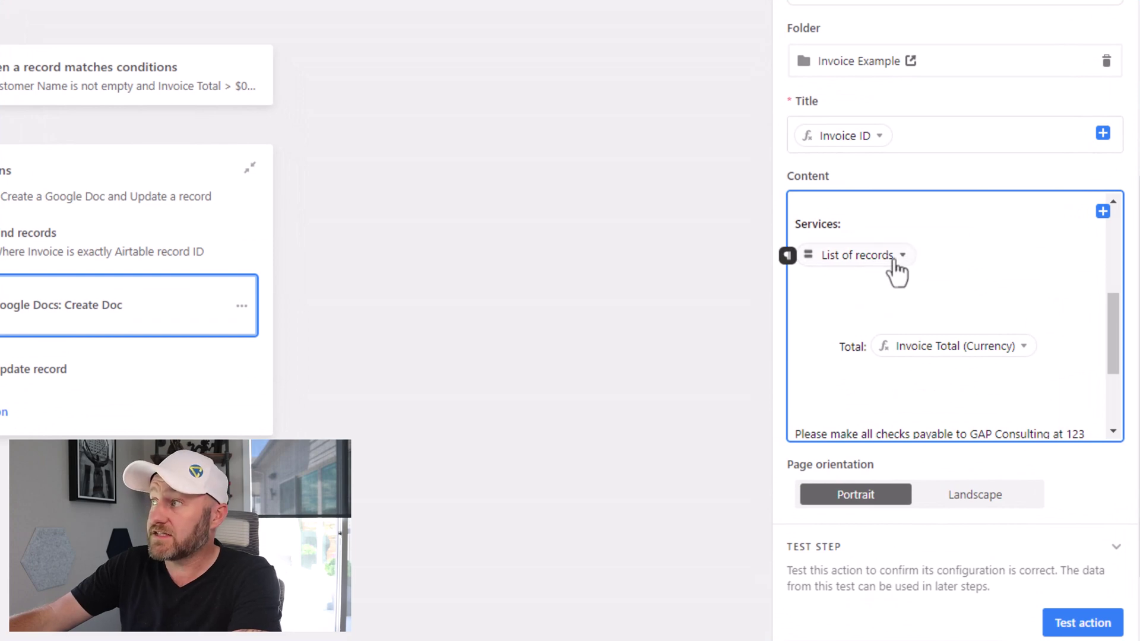
key(BackSpace)
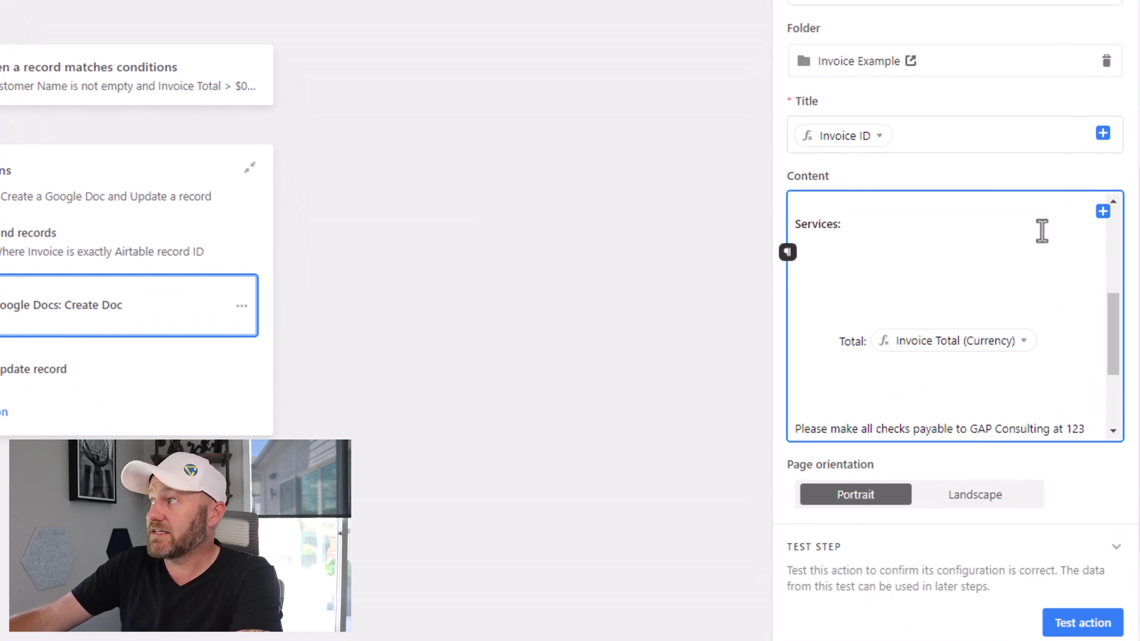
click(1102, 215)
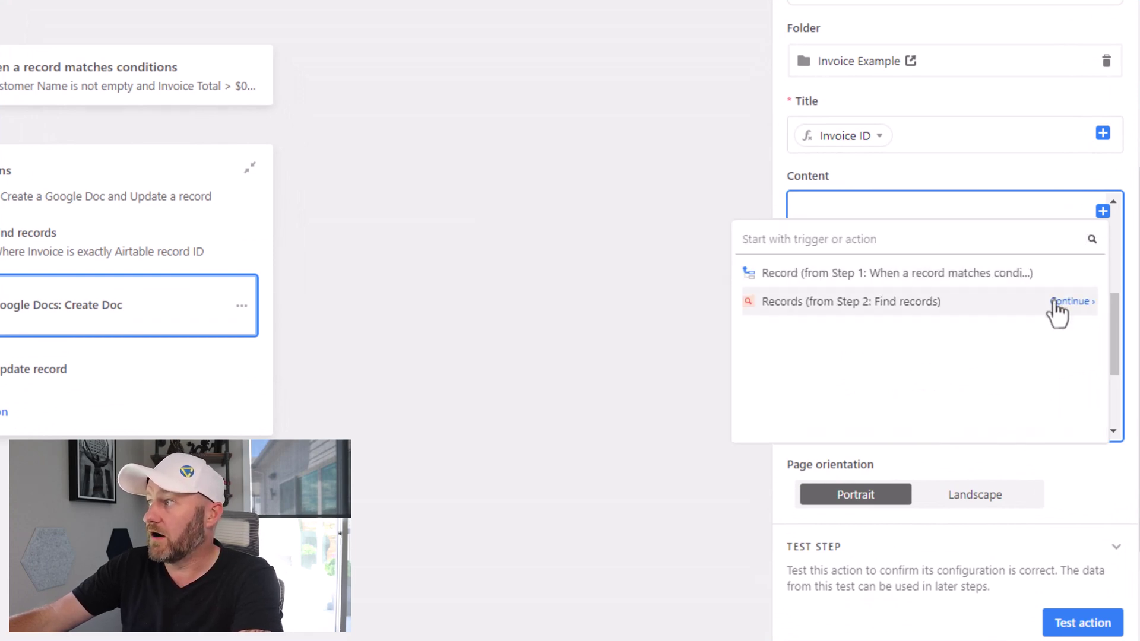
click(1063, 312)
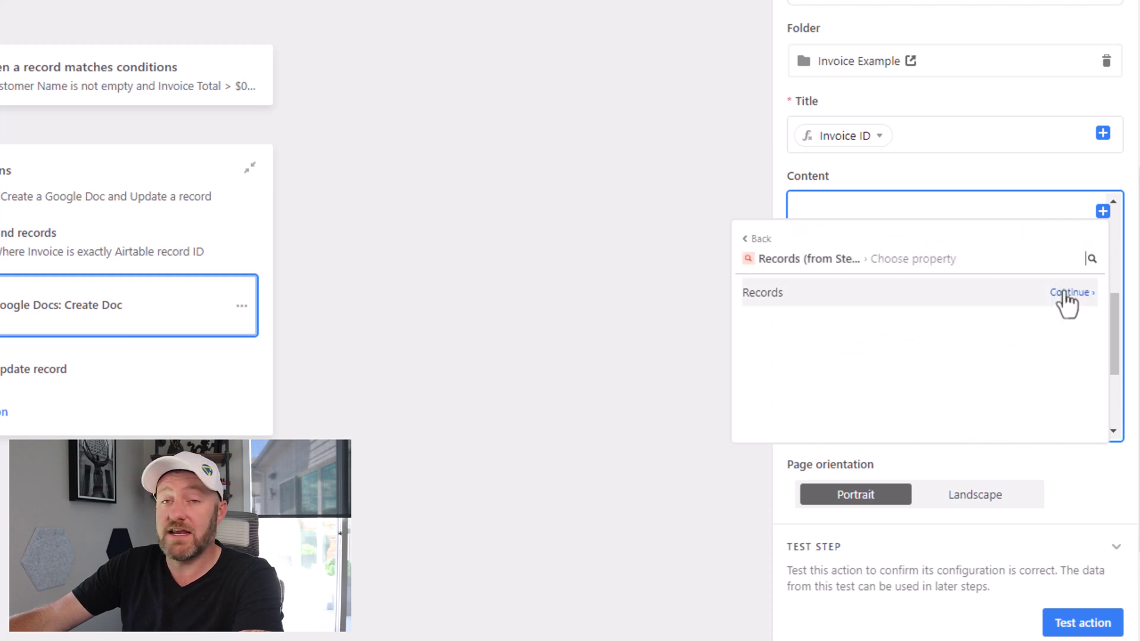
click(1068, 295)
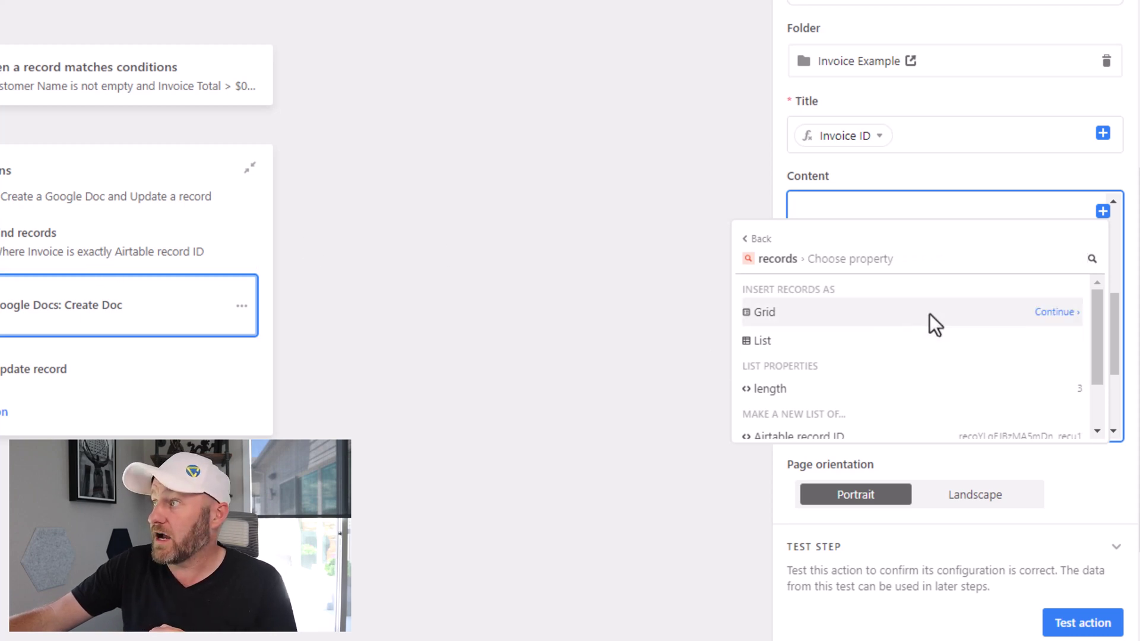
click(1043, 322)
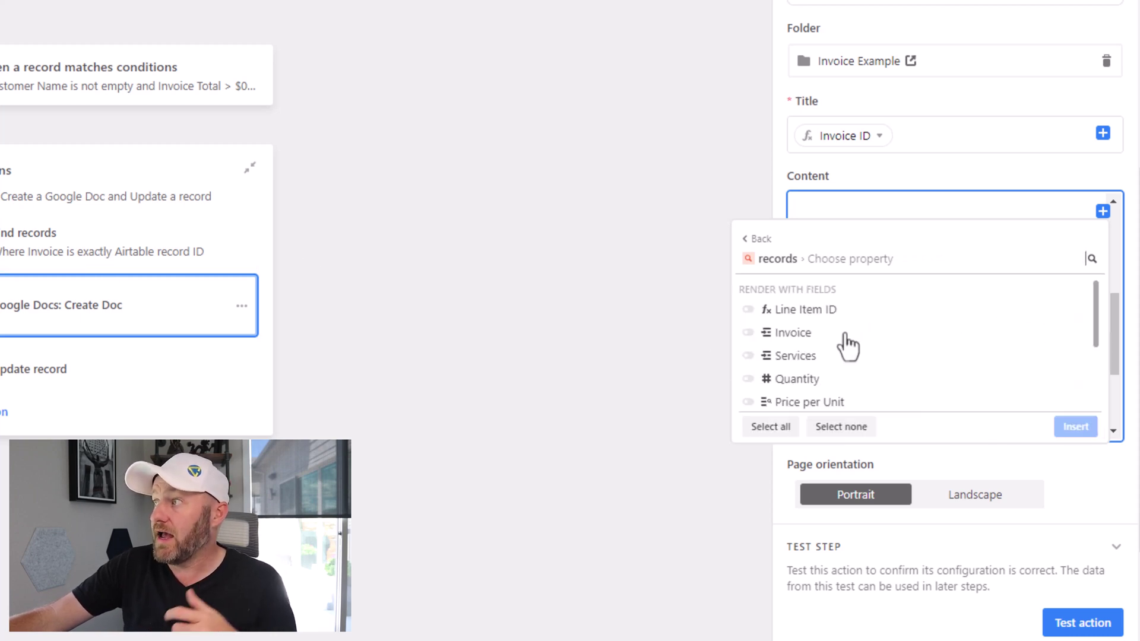
Step: Include Services, Quantity, Price per Unit and Line Item Total in the grid and insert it
click(796, 356)
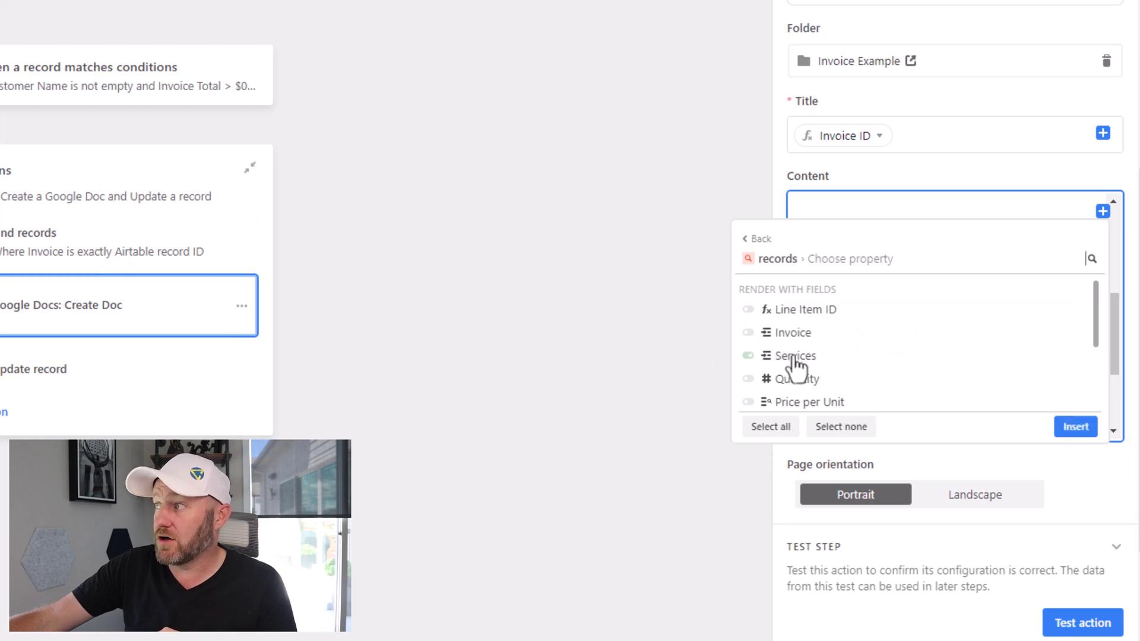
scroll(799, 359, down, 2)
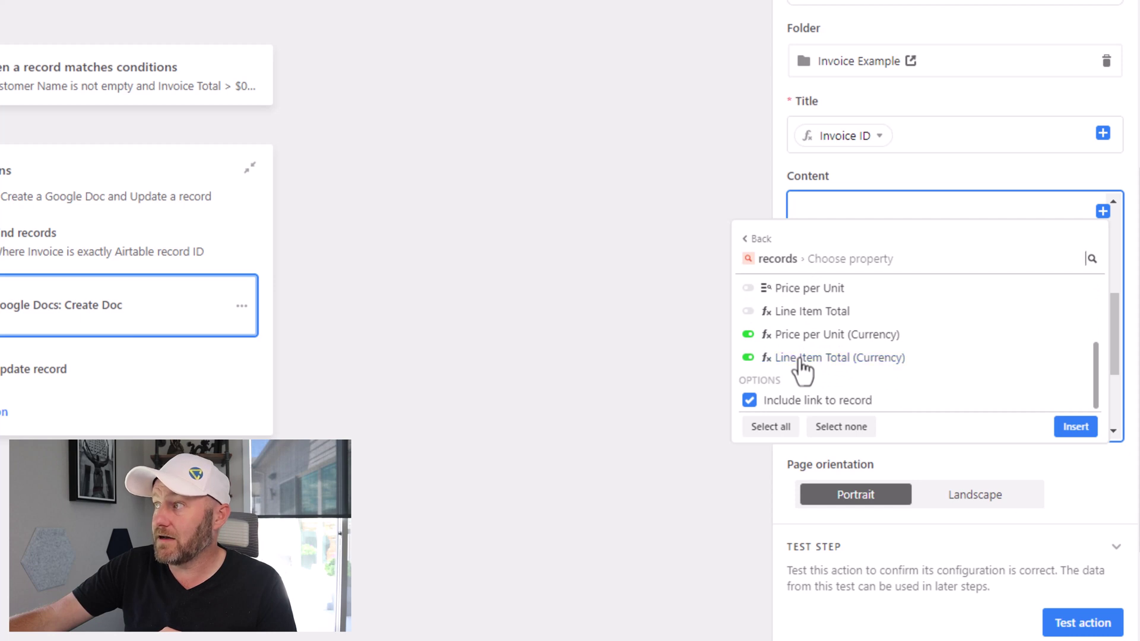
scroll(798, 327, up, 2)
scroll(799, 333, down, 2)
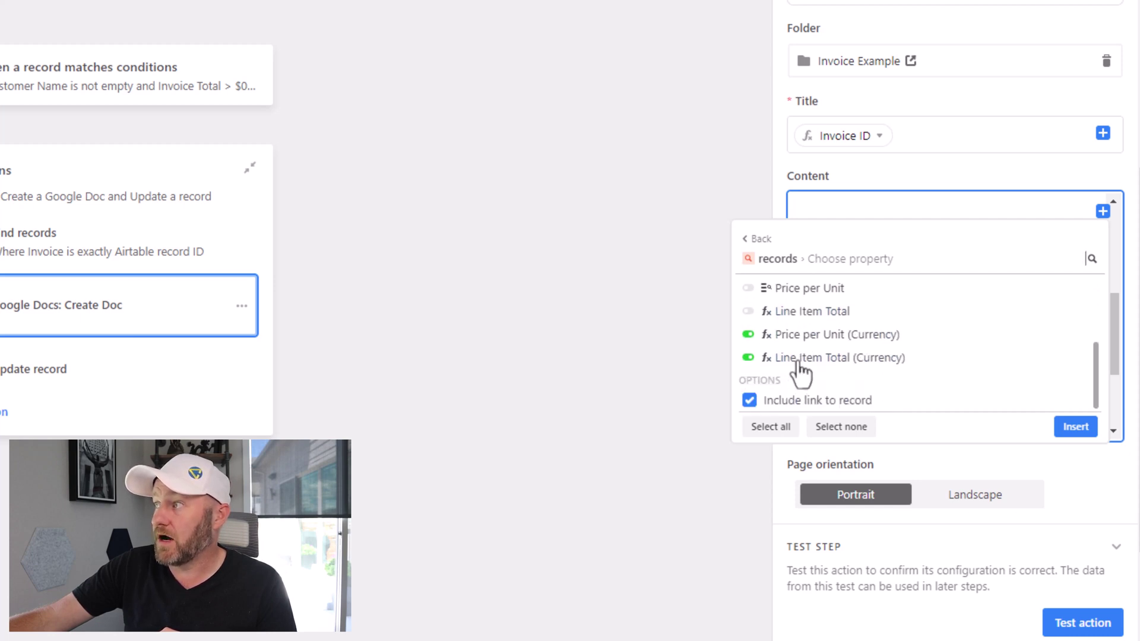
scroll(799, 372, up, 2)
scroll(837, 365, down, 2)
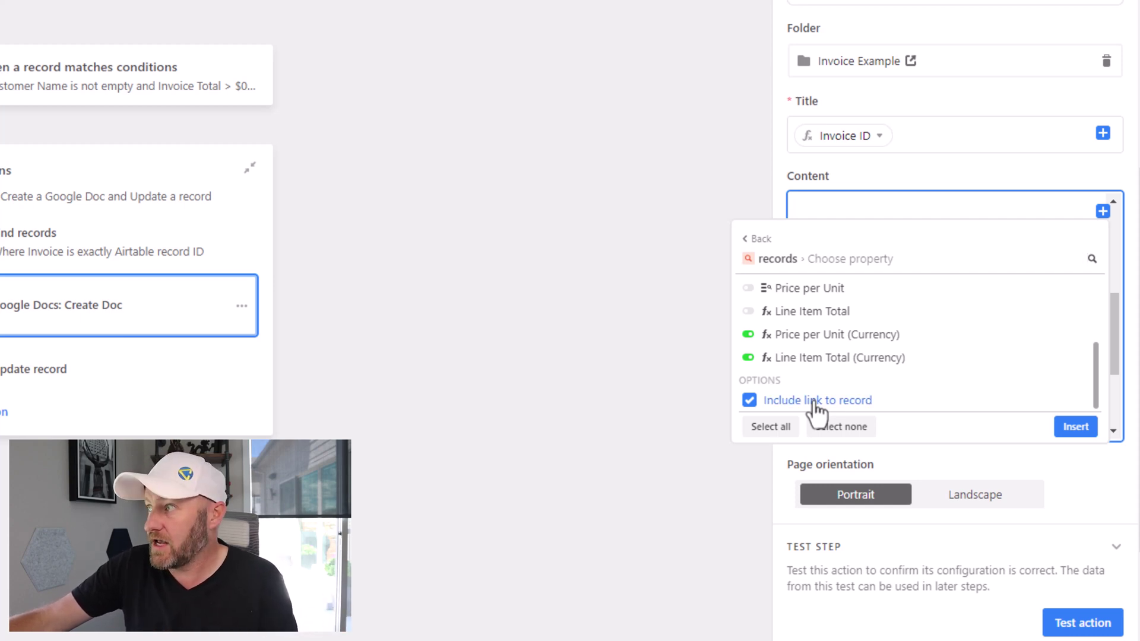
click(1078, 428)
scroll(978, 382, down, 3)
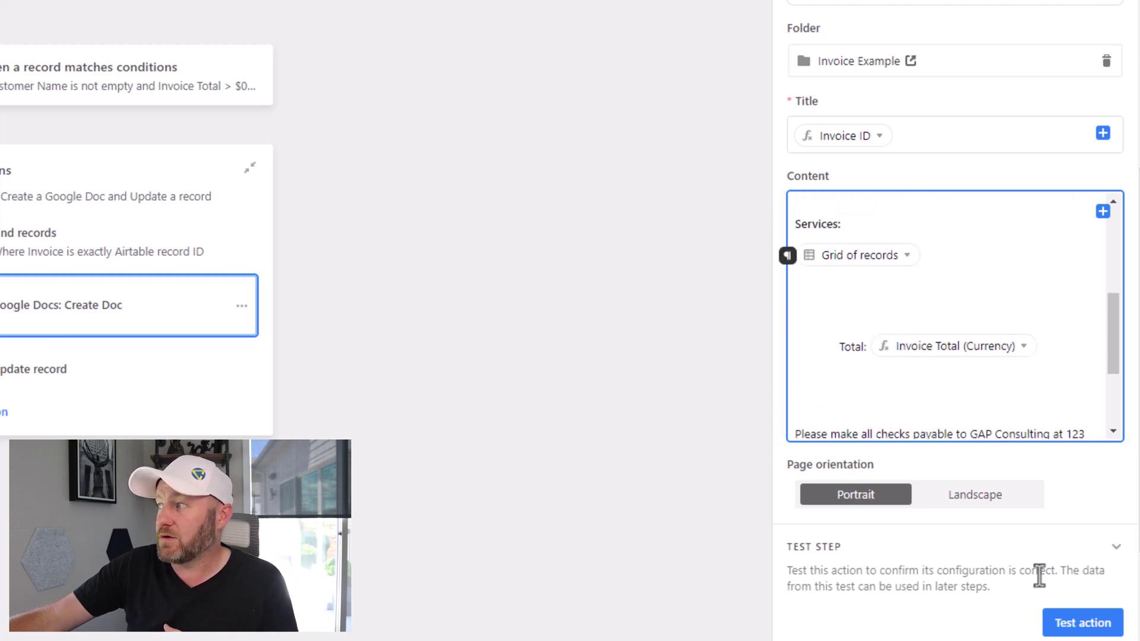
Step: Rerun the Create Doc test to regenerate the invoice with its line-item table
click(1060, 624)
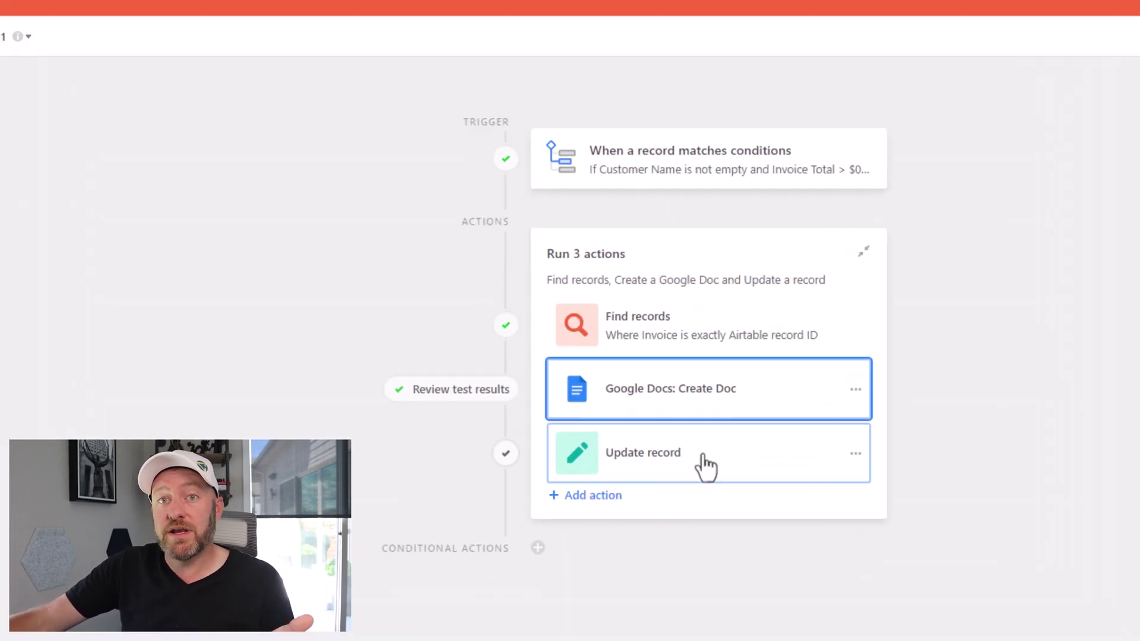
Step: Add the Invoice Link field to the Update record step's fields to update
click(704, 457)
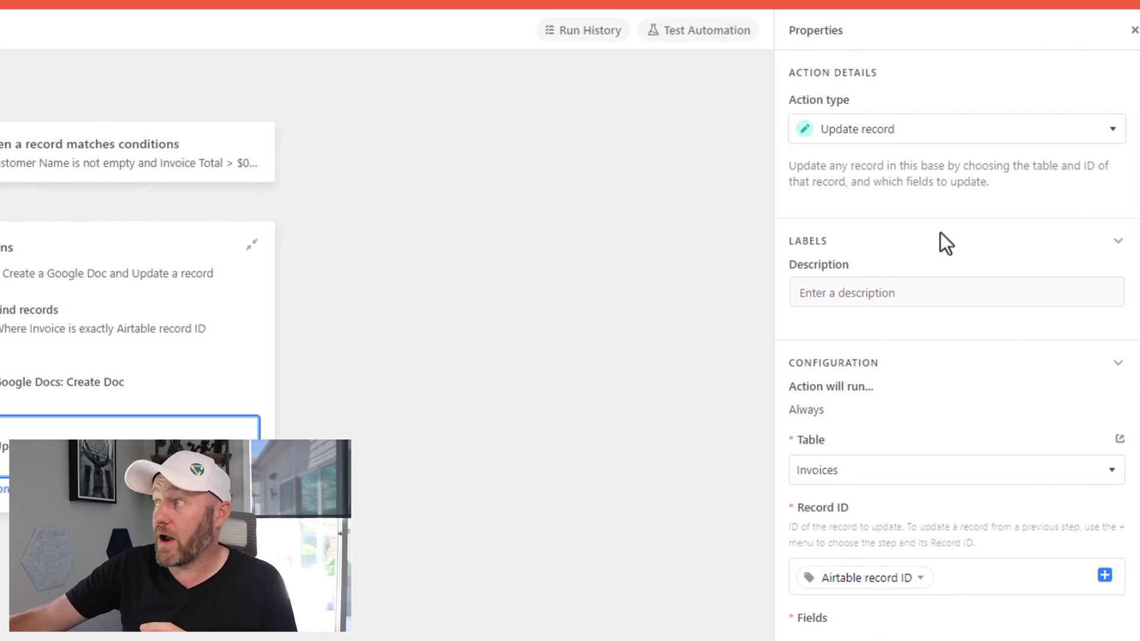
scroll(939, 237, down, 3)
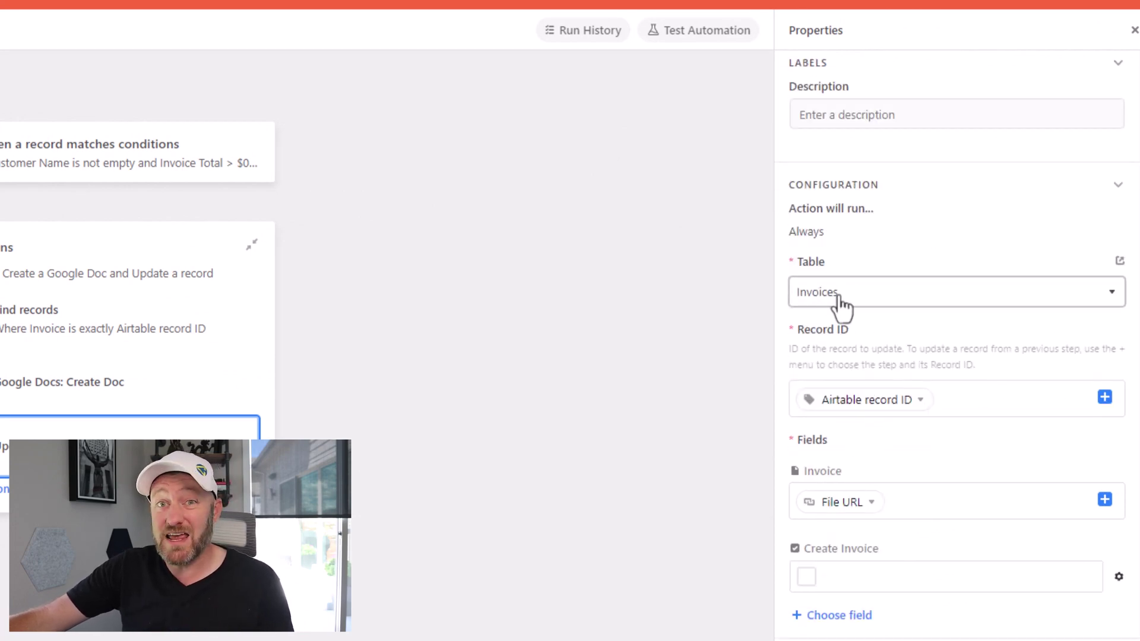
mouse_move(920, 414)
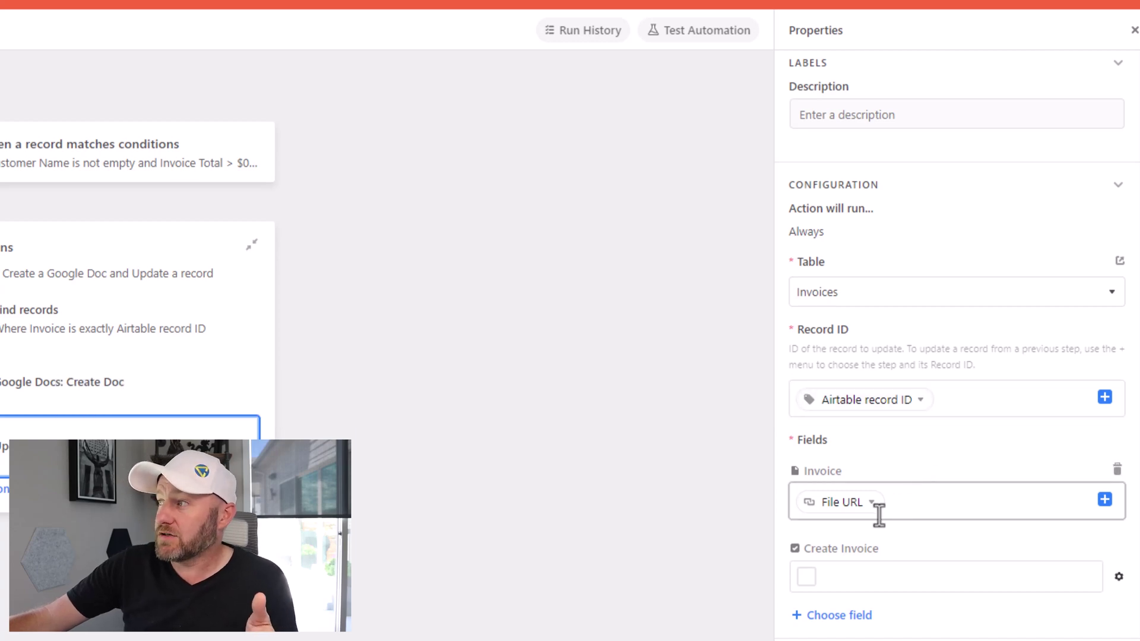
scroll(913, 512, down, 3)
mouse_move(869, 337)
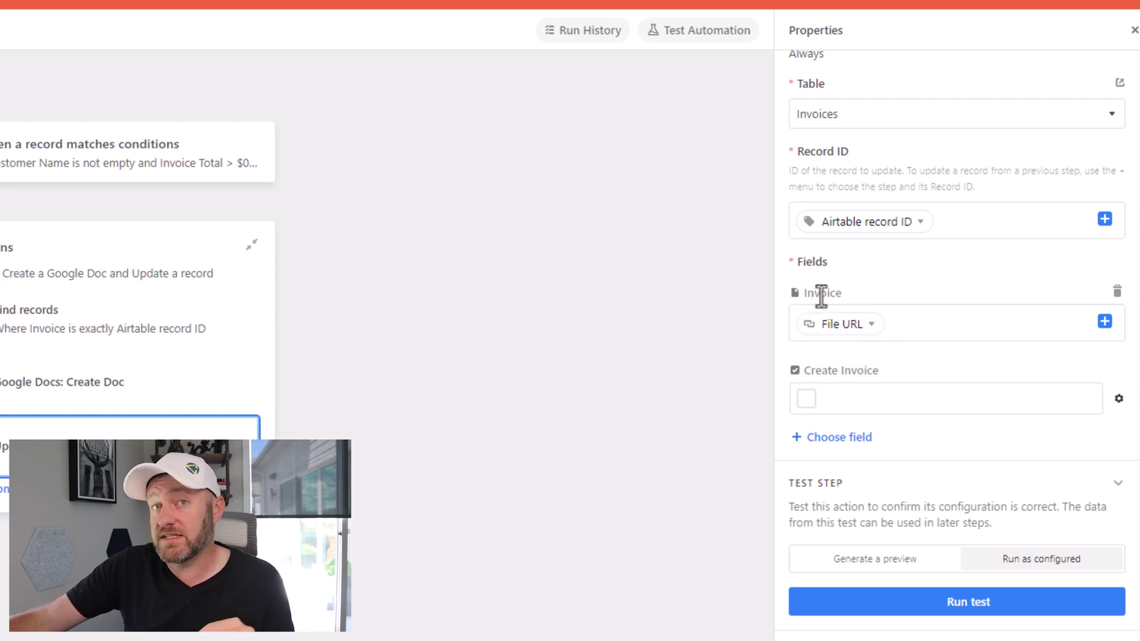
scroll(824, 381, down, 3)
click(832, 281)
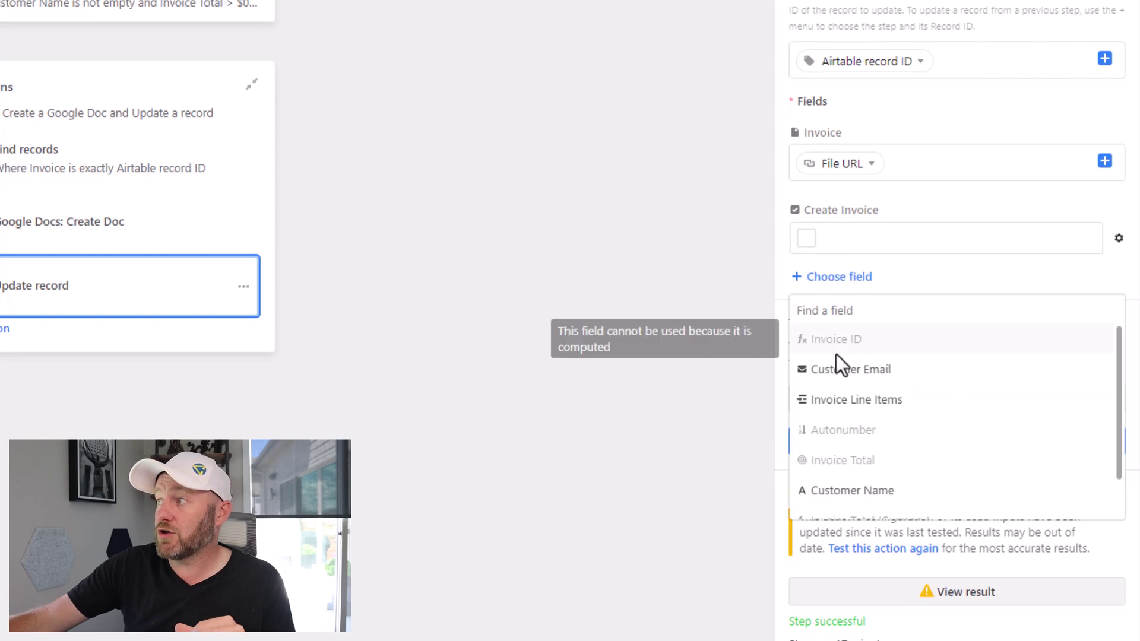
scroll(848, 407, down, 2)
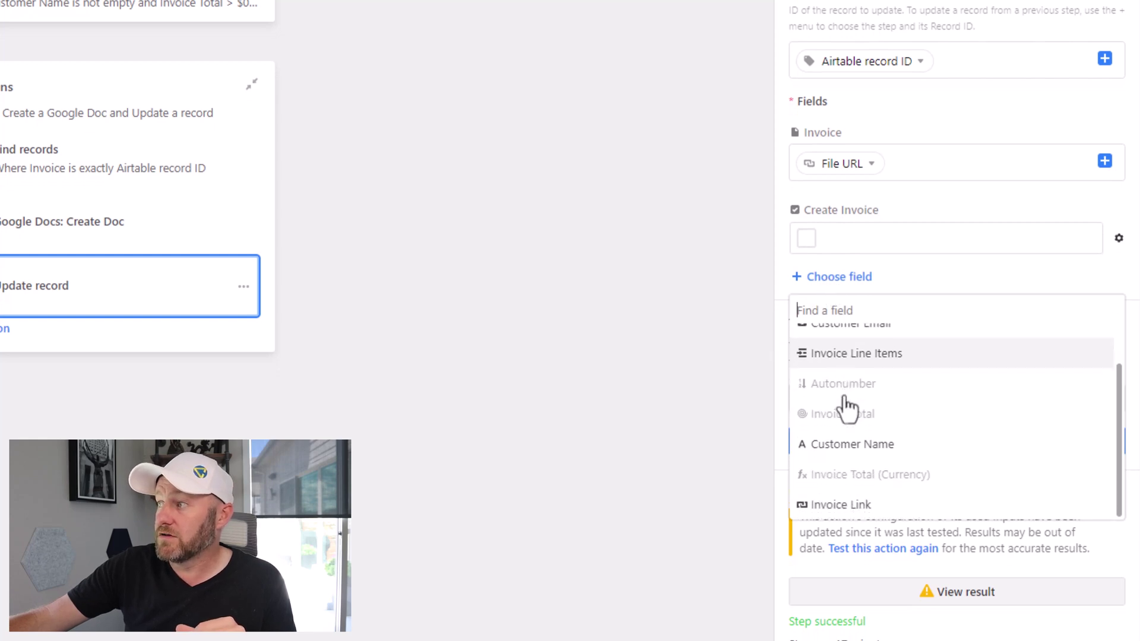
click(842, 505)
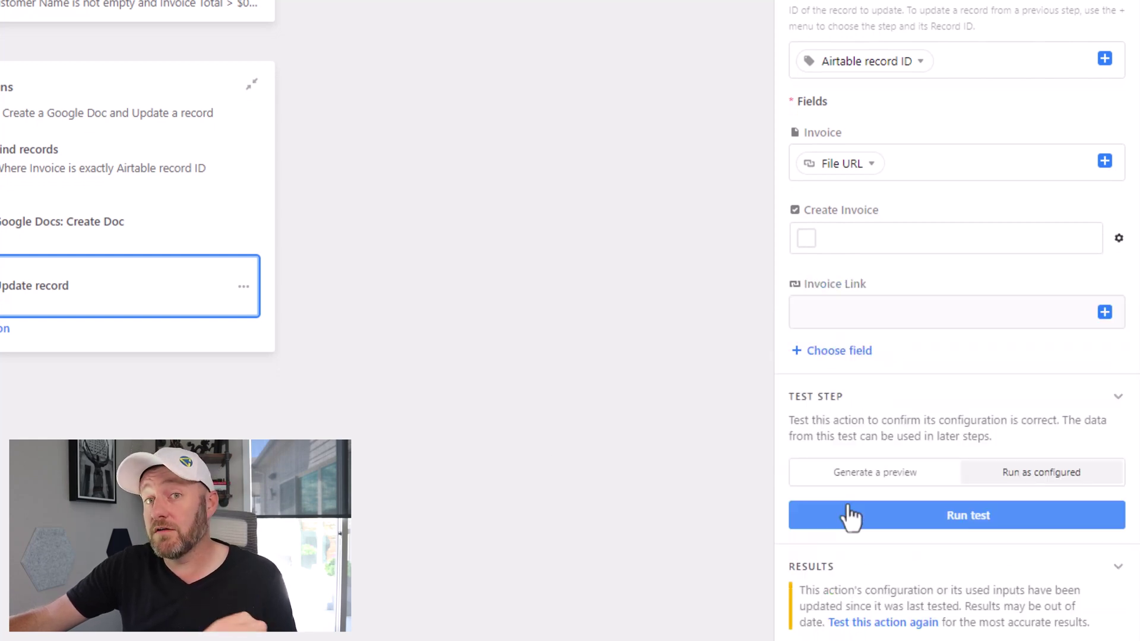
Step: Fill Invoice Link with the created document's File URL and run the step test
click(1105, 313)
mouse_move(1067, 432)
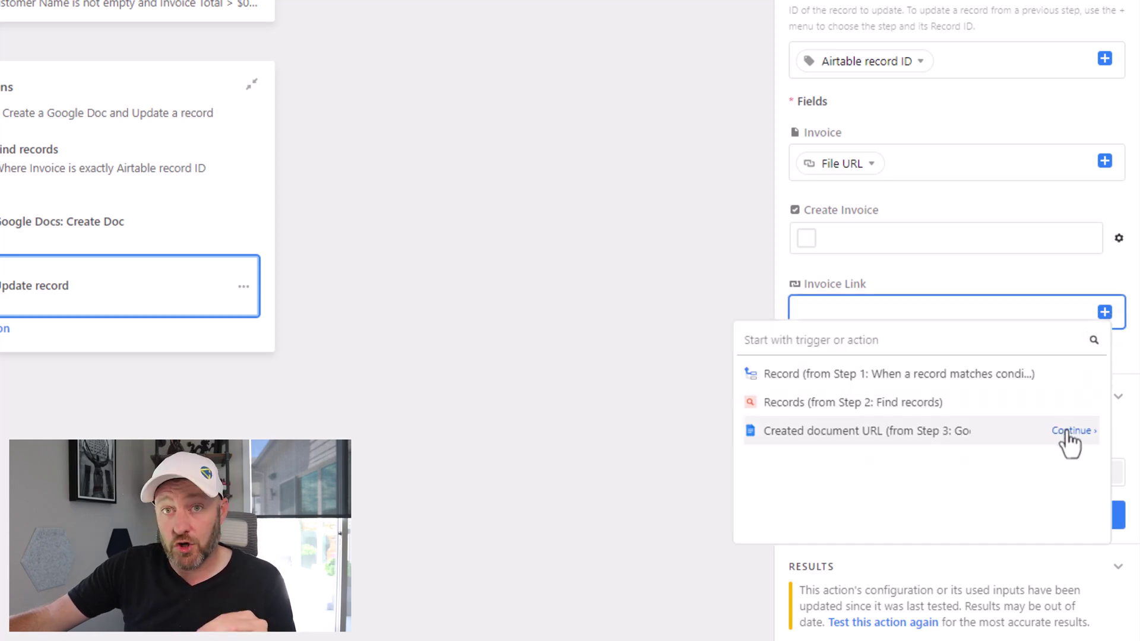
click(1069, 431)
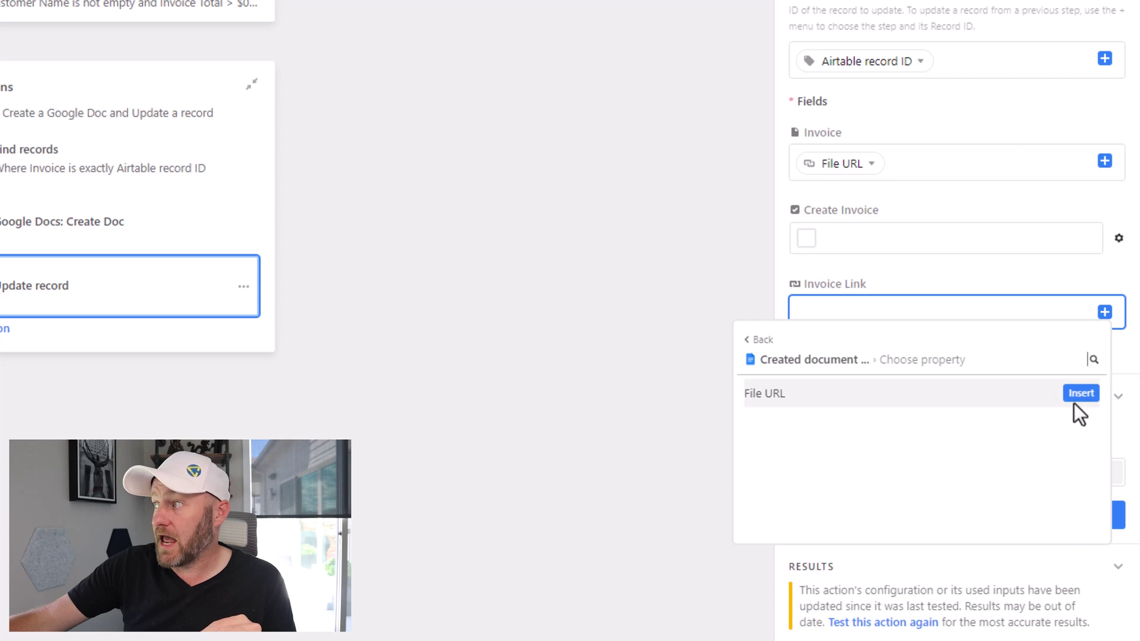
click(1080, 394)
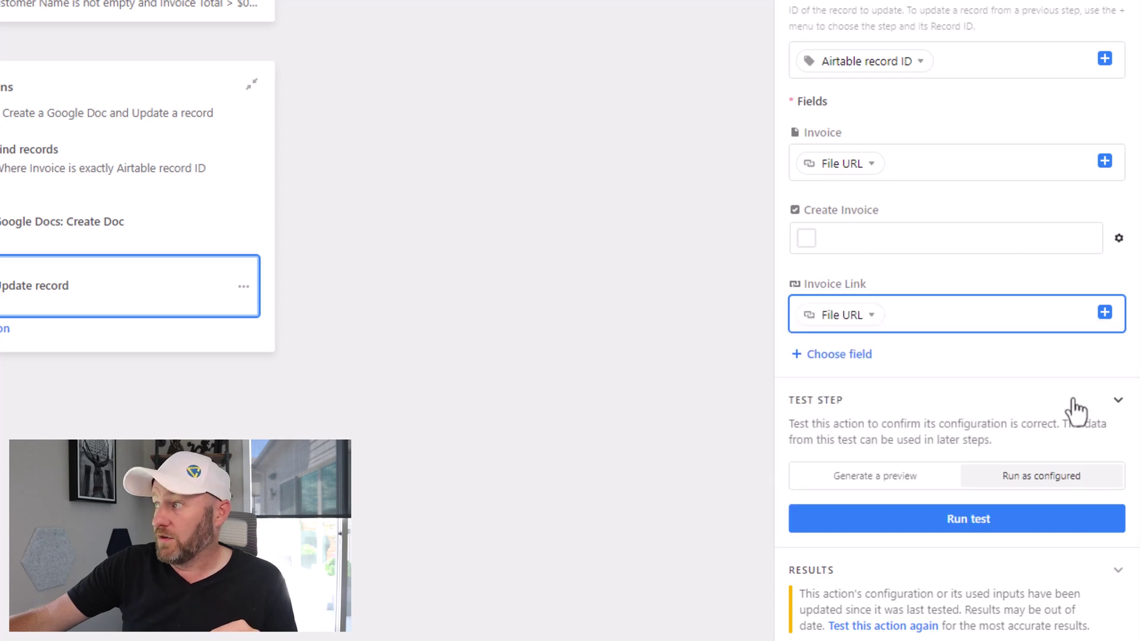
click(1003, 521)
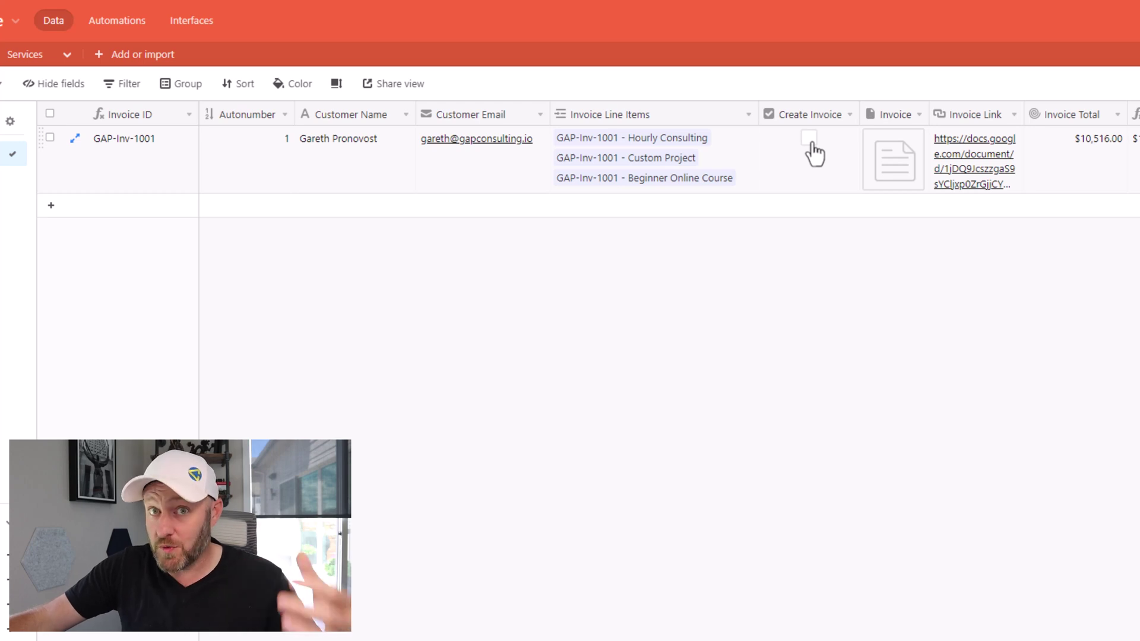
Step: Preview GAP-Inv-1001's attached invoice document, then open its Invoice Link in Google Docs
click(897, 169)
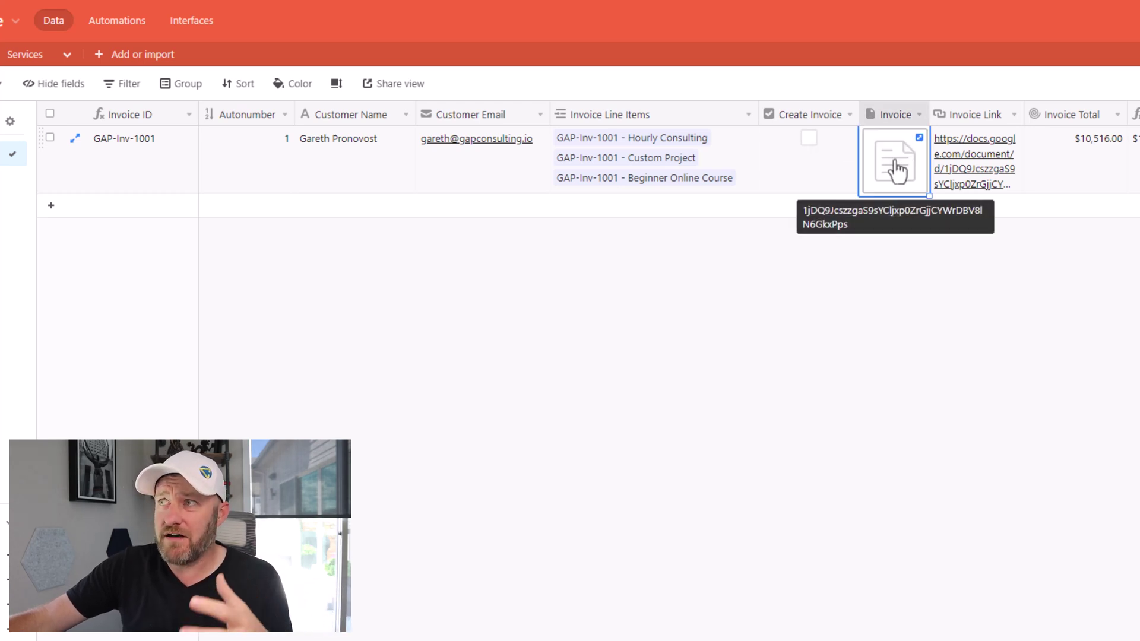
click(897, 169)
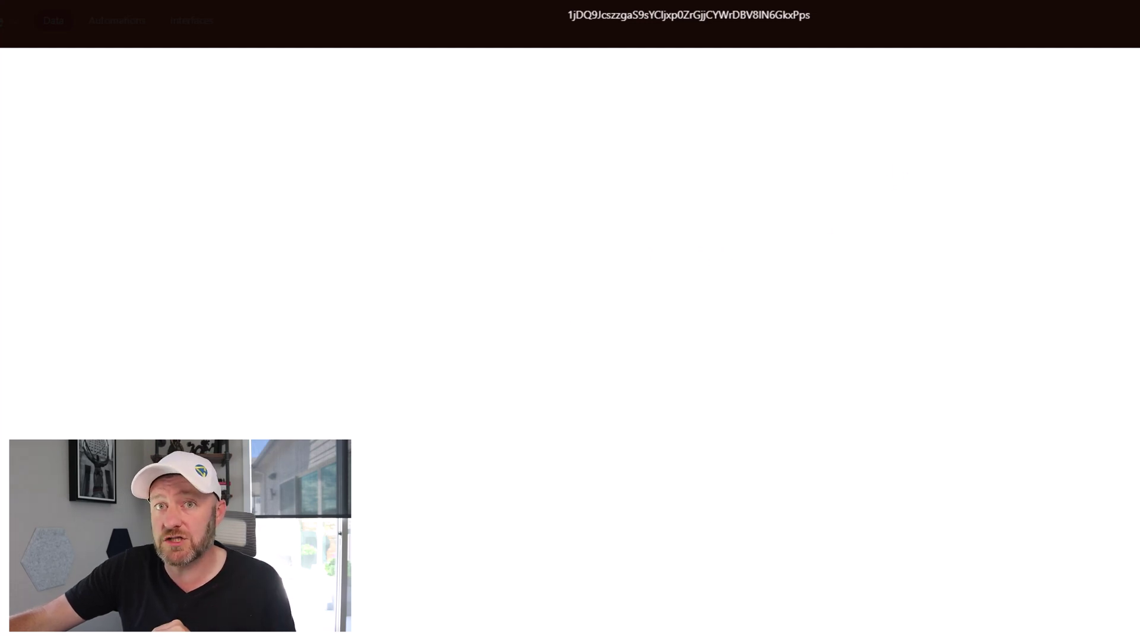
key(Escape)
click(983, 170)
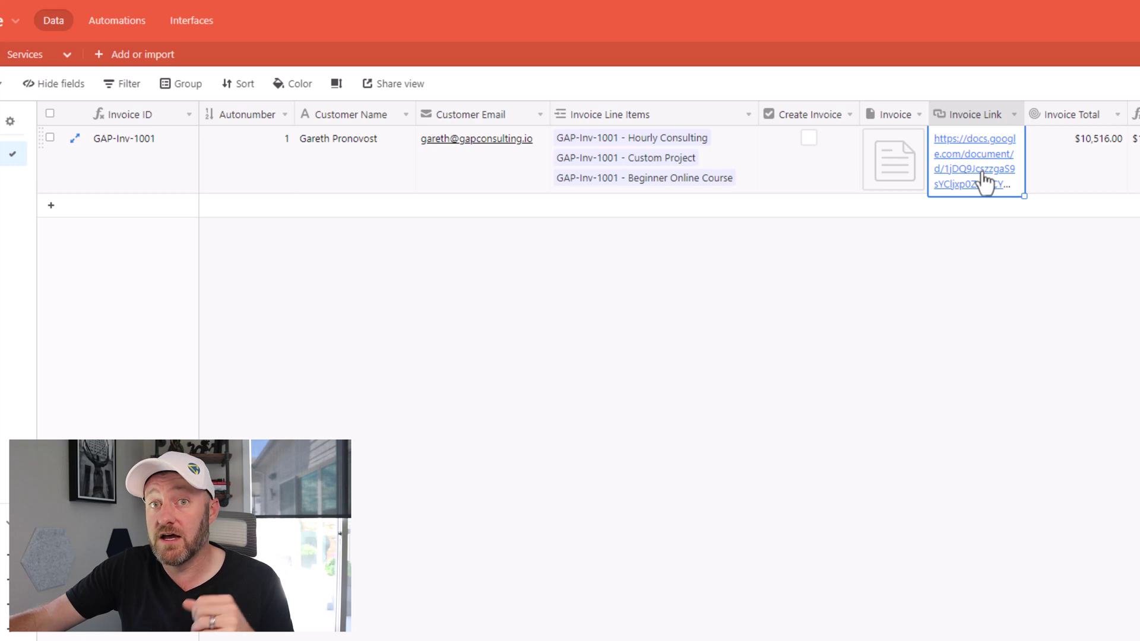
click(984, 179)
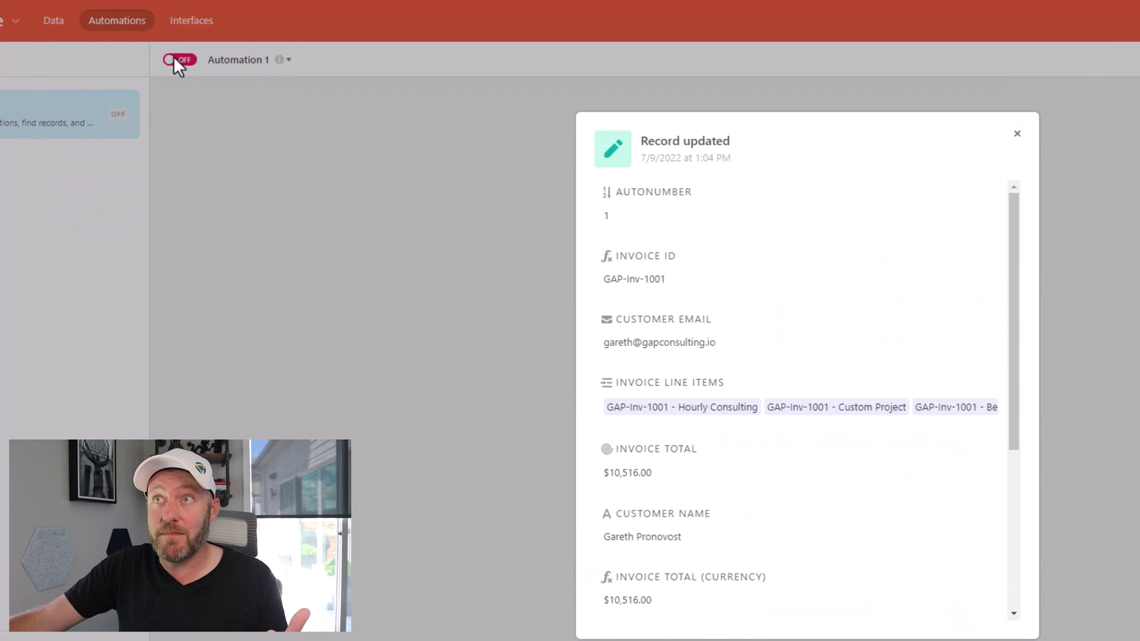
Step: Turn Automation 1 on and add a new invoice record, GAP-Inv-1002
click(174, 57)
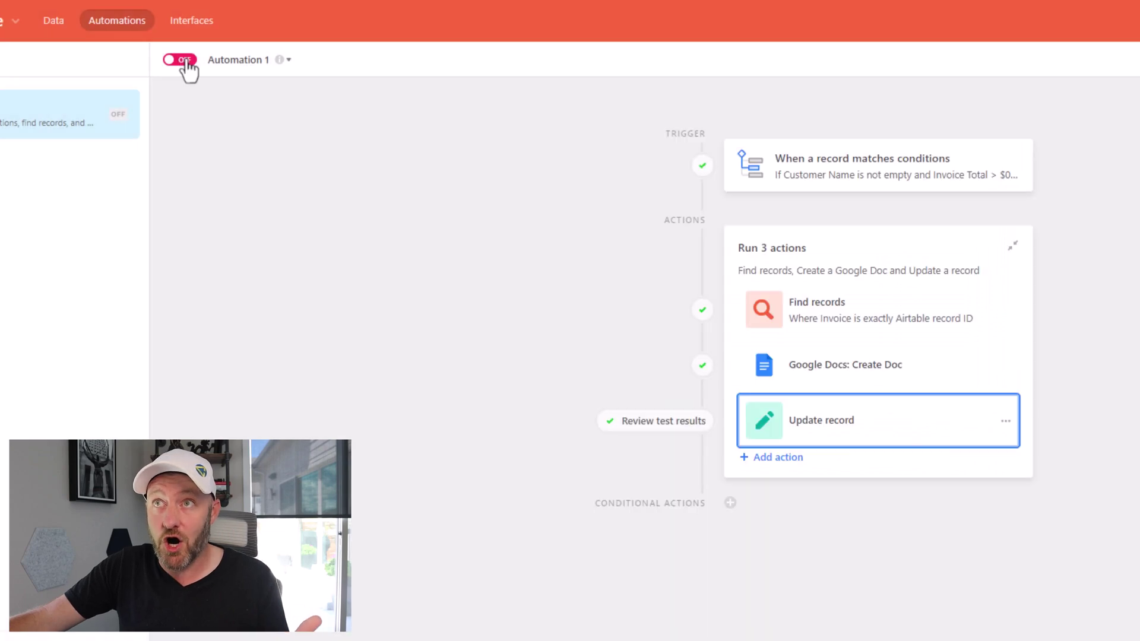
click(185, 60)
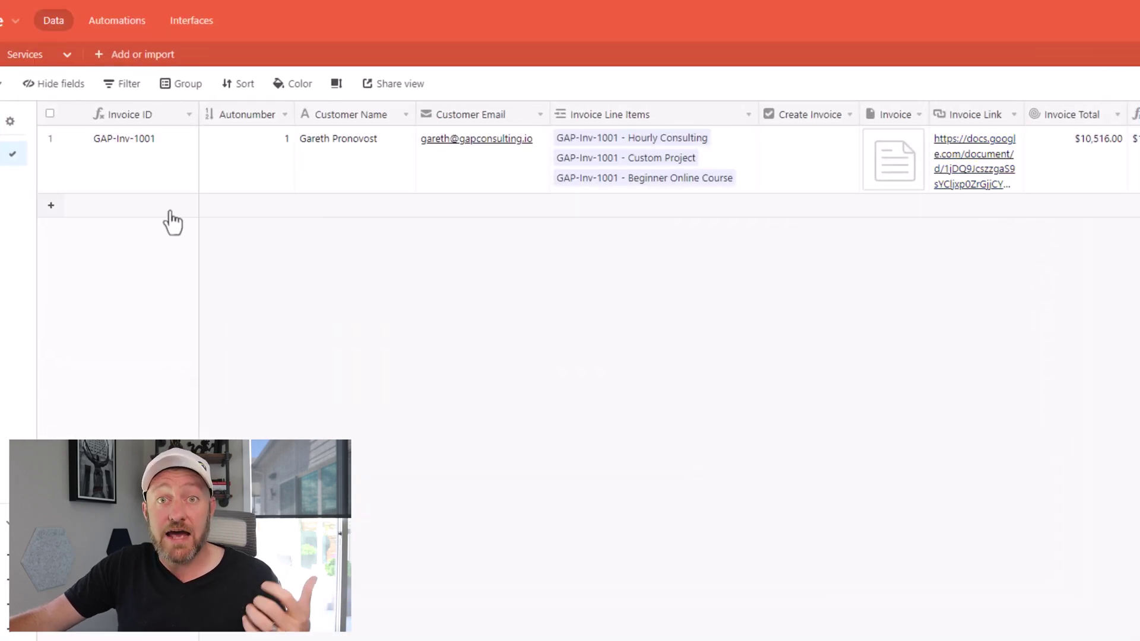
click(169, 213)
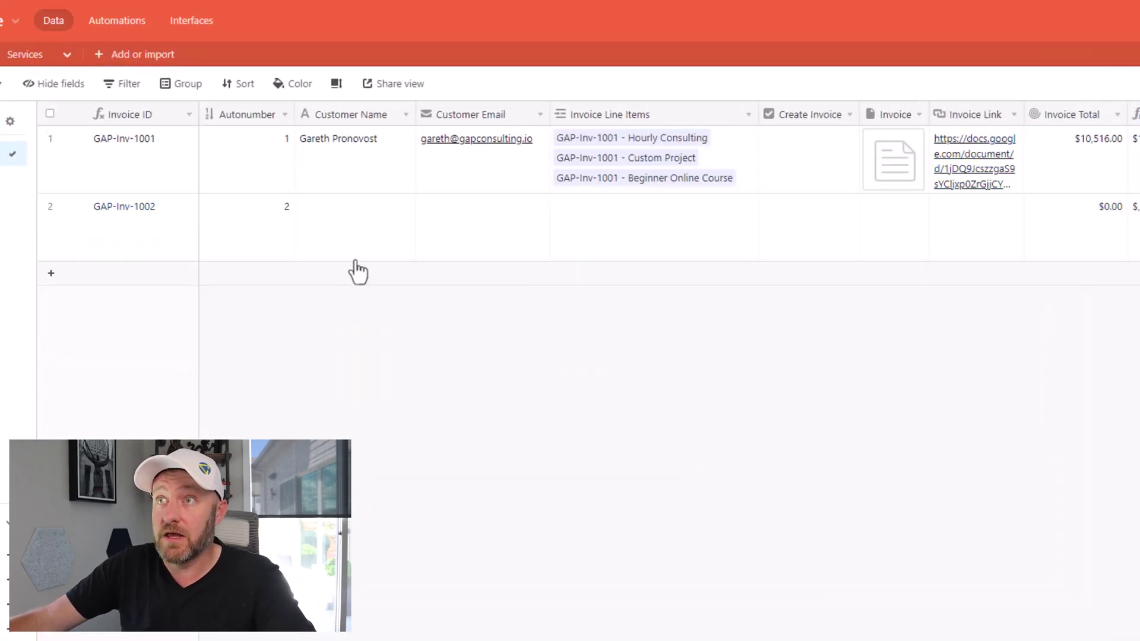
Step: Copy the first invoice's customer name into the new GAP-Inv-1002 record
click(392, 169)
click(371, 234)
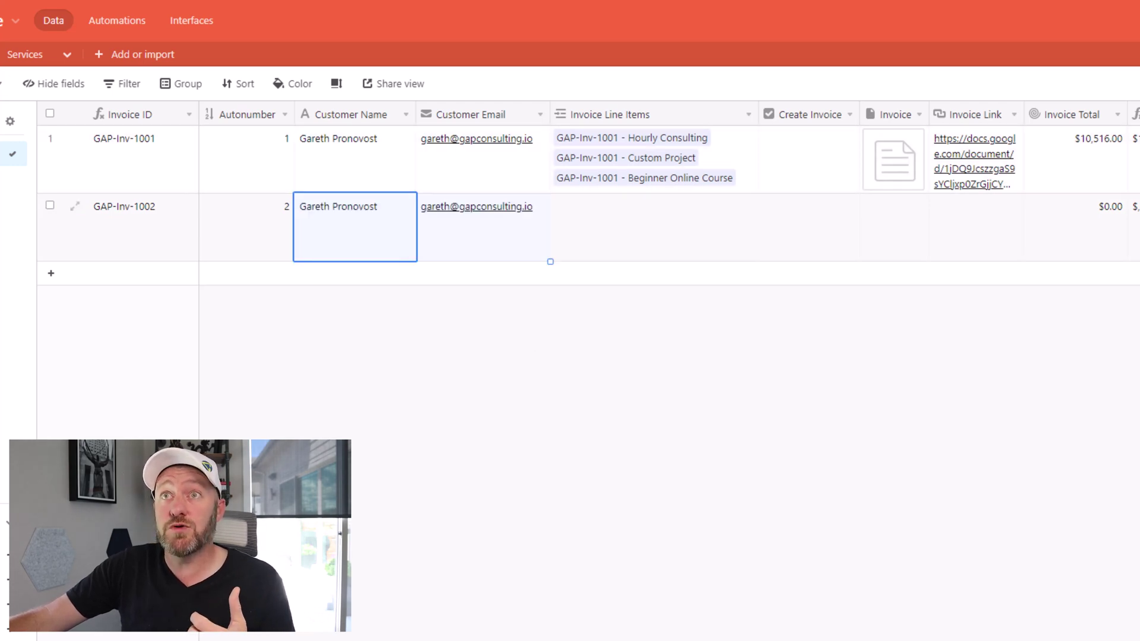
key(Escape)
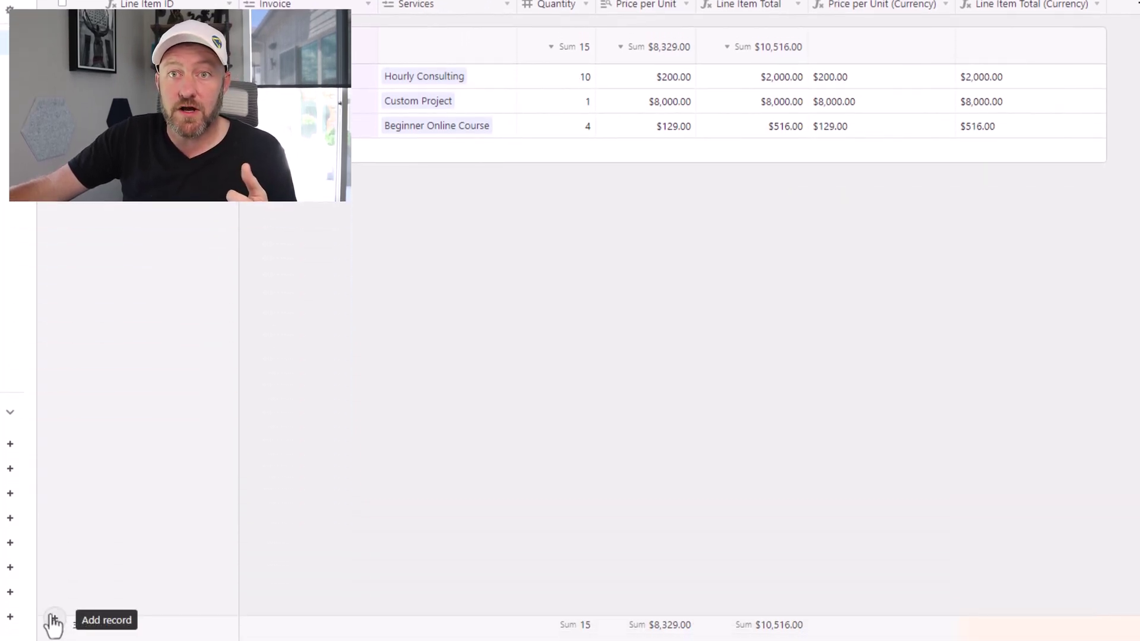
Step: Add a line item linked to GAP-Inv-1002 for Custom Project with quantity 2
click(54, 621)
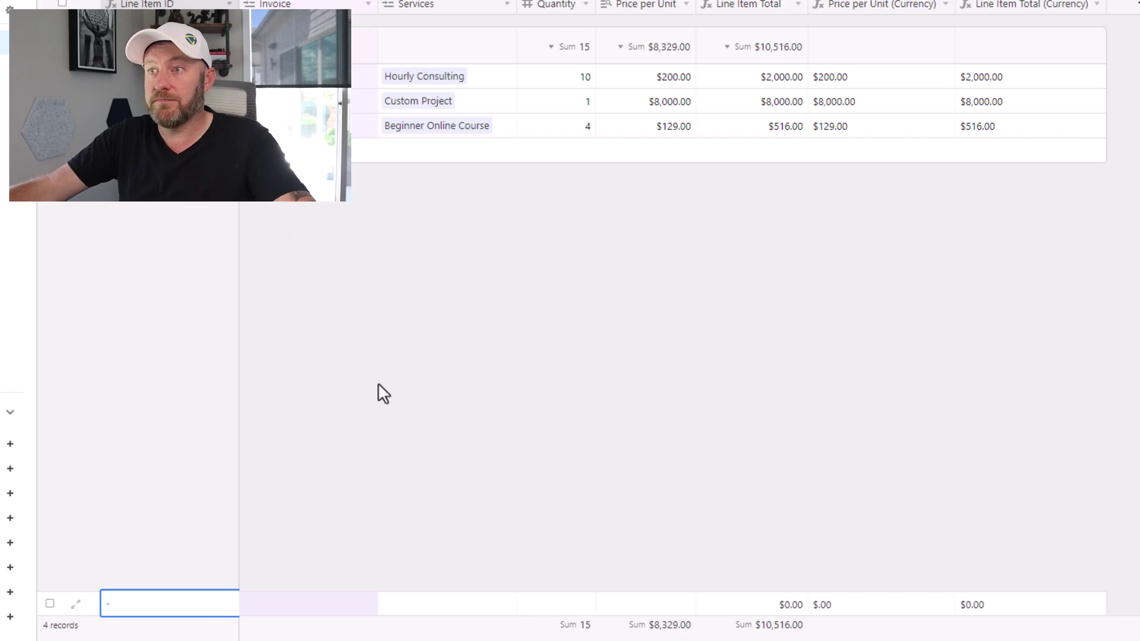
click(351, 604)
text(2)
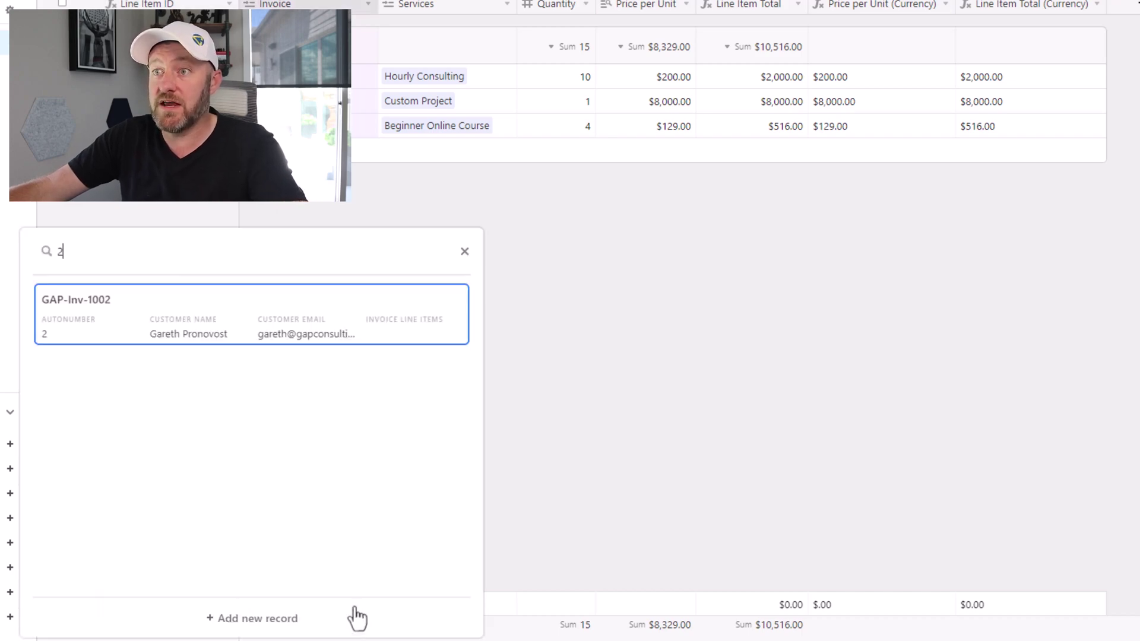
click(190, 334)
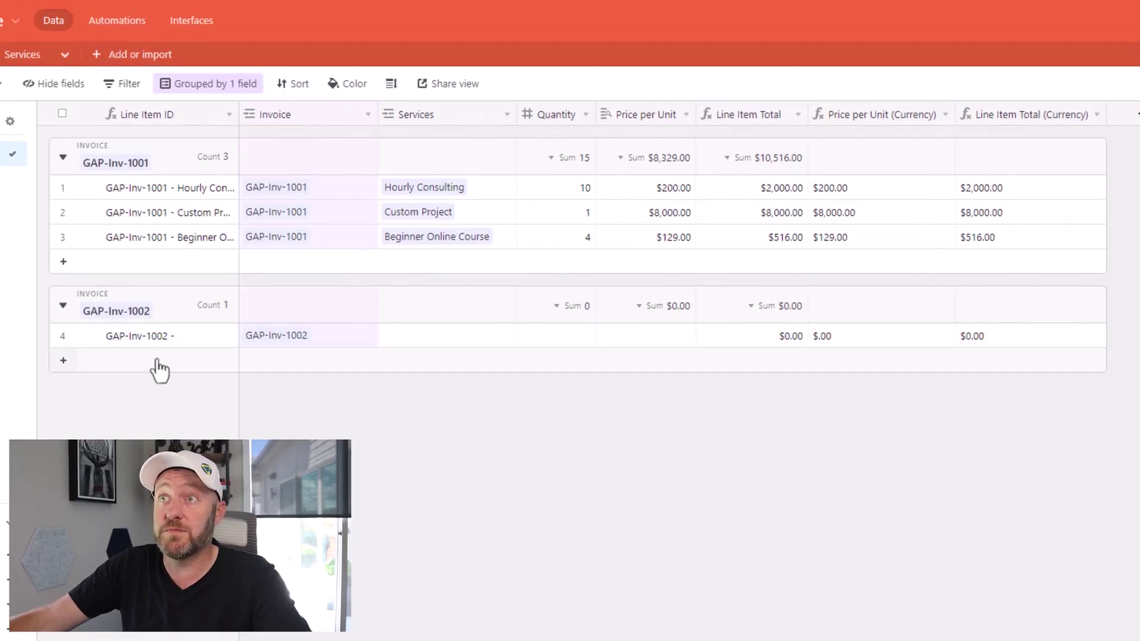
click(398, 337)
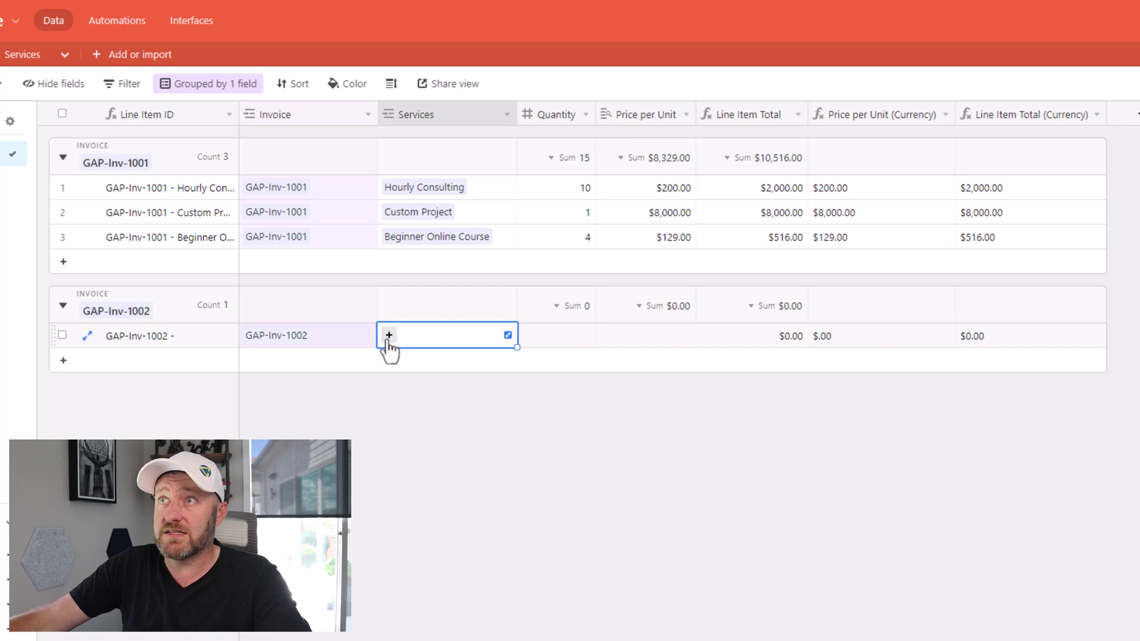
click(385, 335)
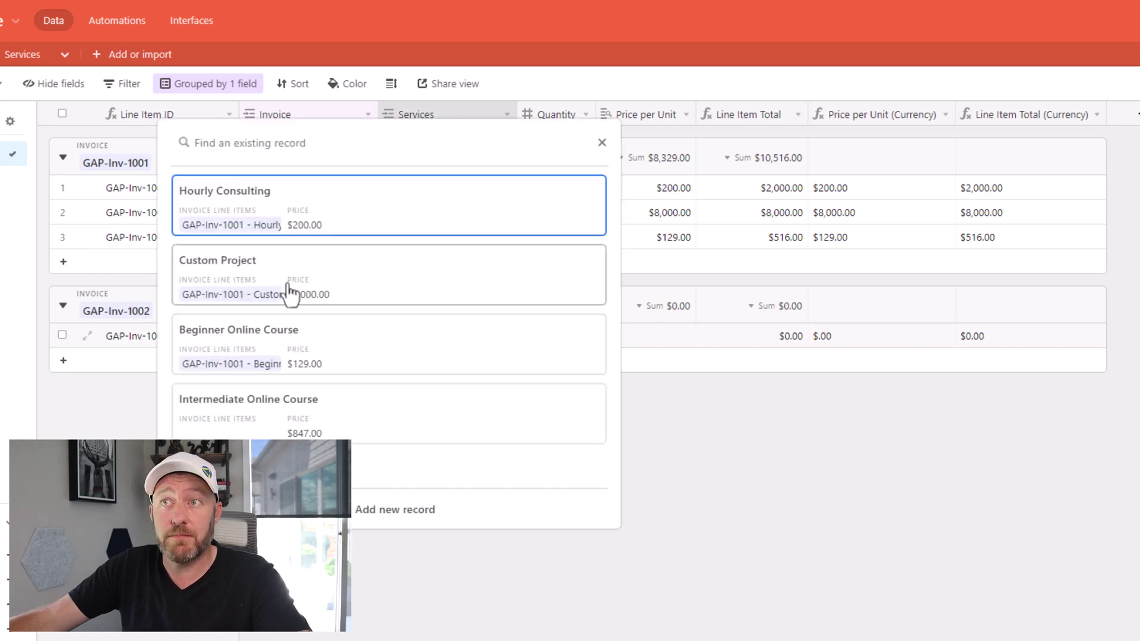
click(288, 294)
click(572, 341)
text(2)
click(457, 469)
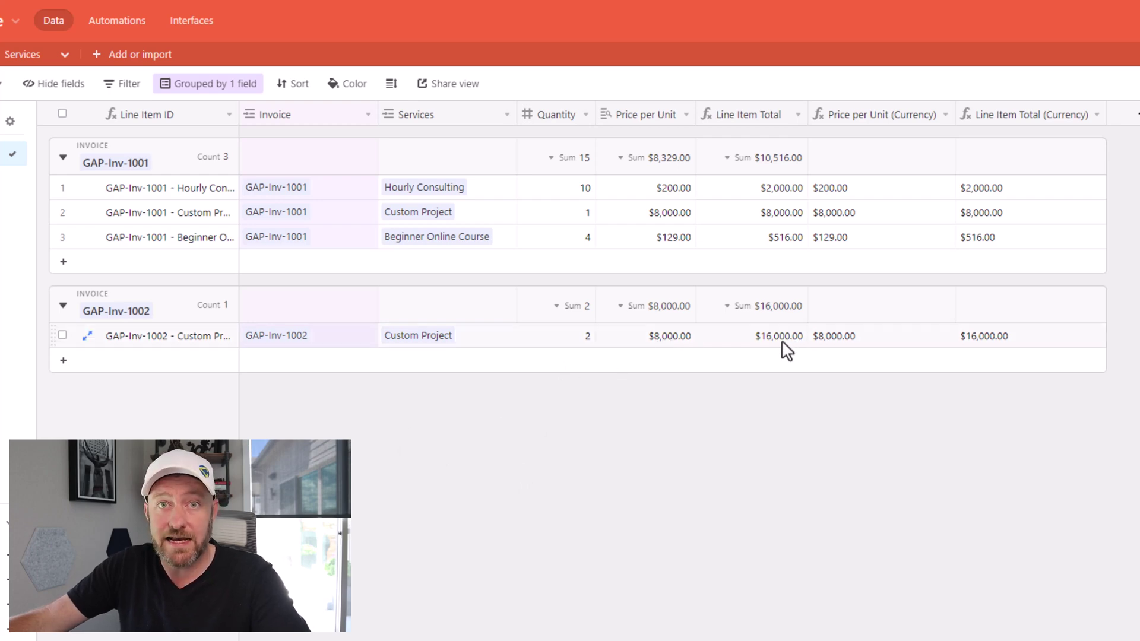
Step: Add a second GAP-Inv-1002 line item for Intermediate Online Course with quantity 5
click(204, 362)
click(408, 371)
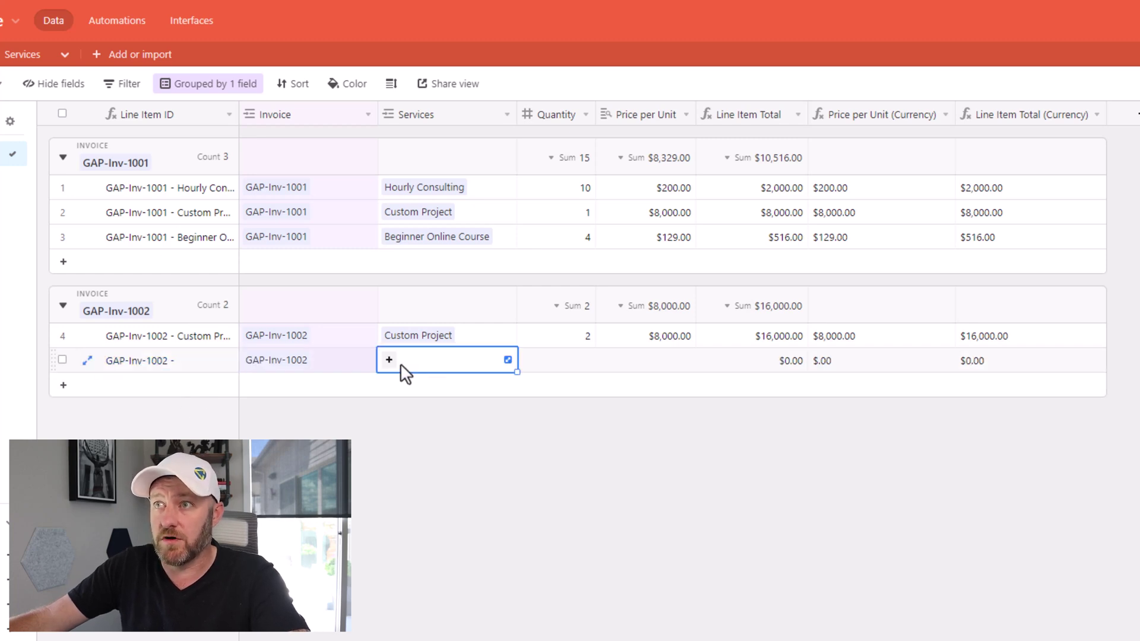
click(390, 360)
click(323, 434)
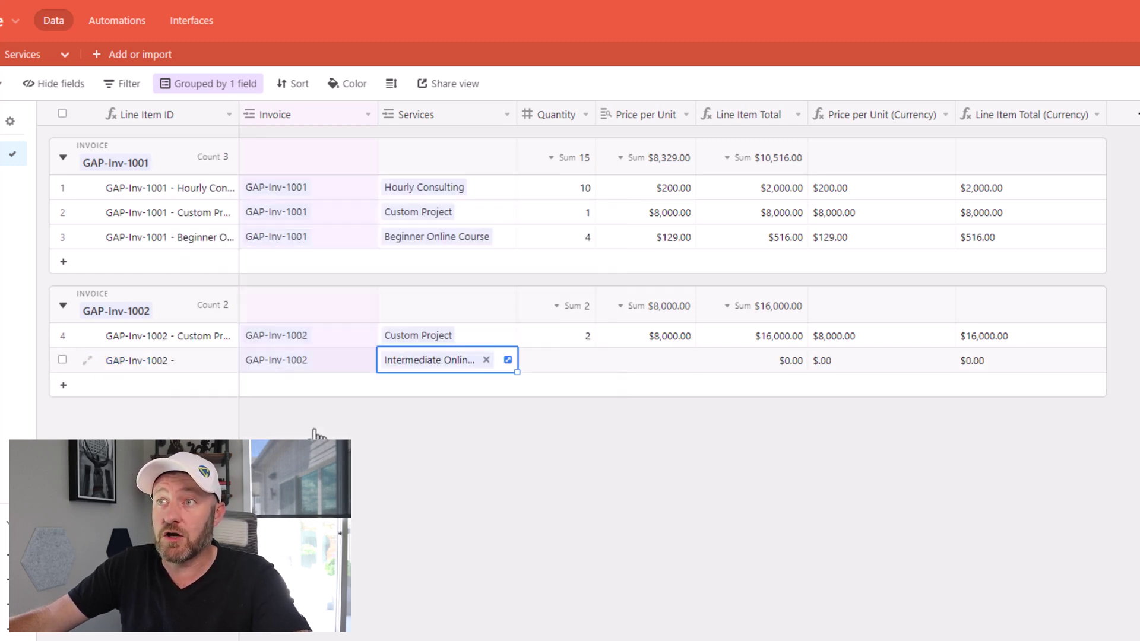
click(585, 362)
text(5)
key(Escape)
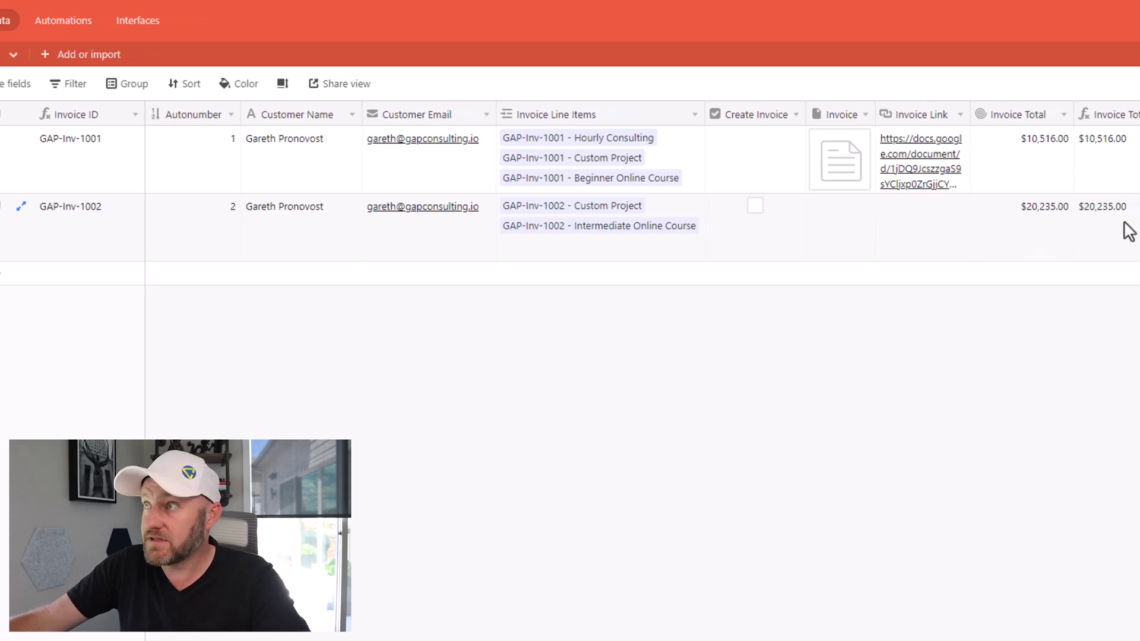
Step: Tick Create Invoice for GAP-Inv-1002 and open its generated Google Docs Invoice Link
click(756, 206)
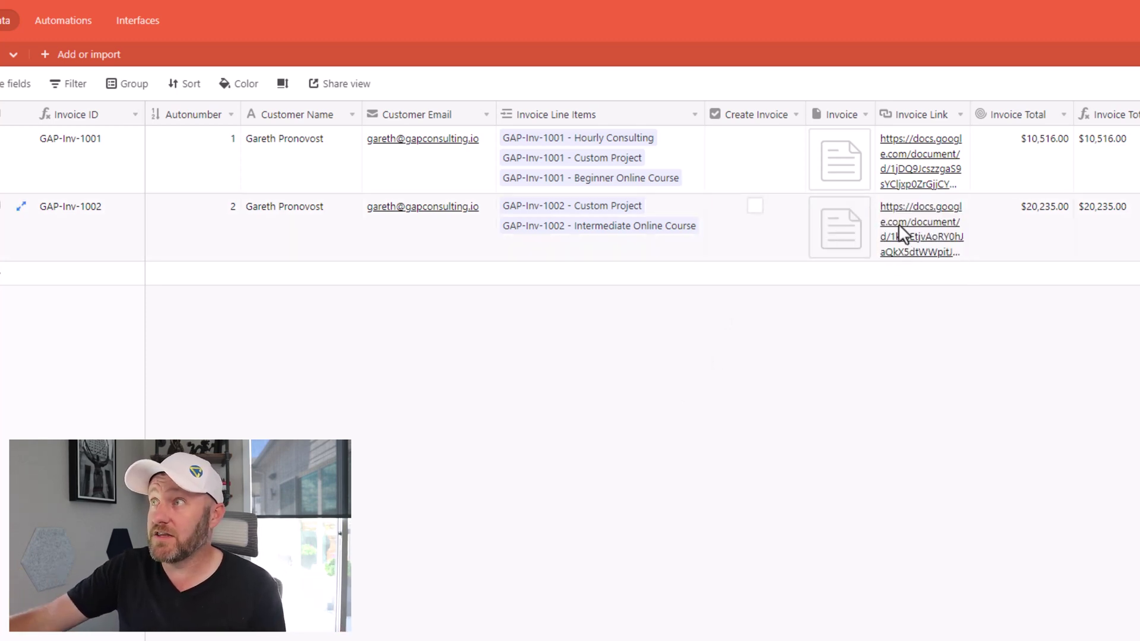
click(922, 236)
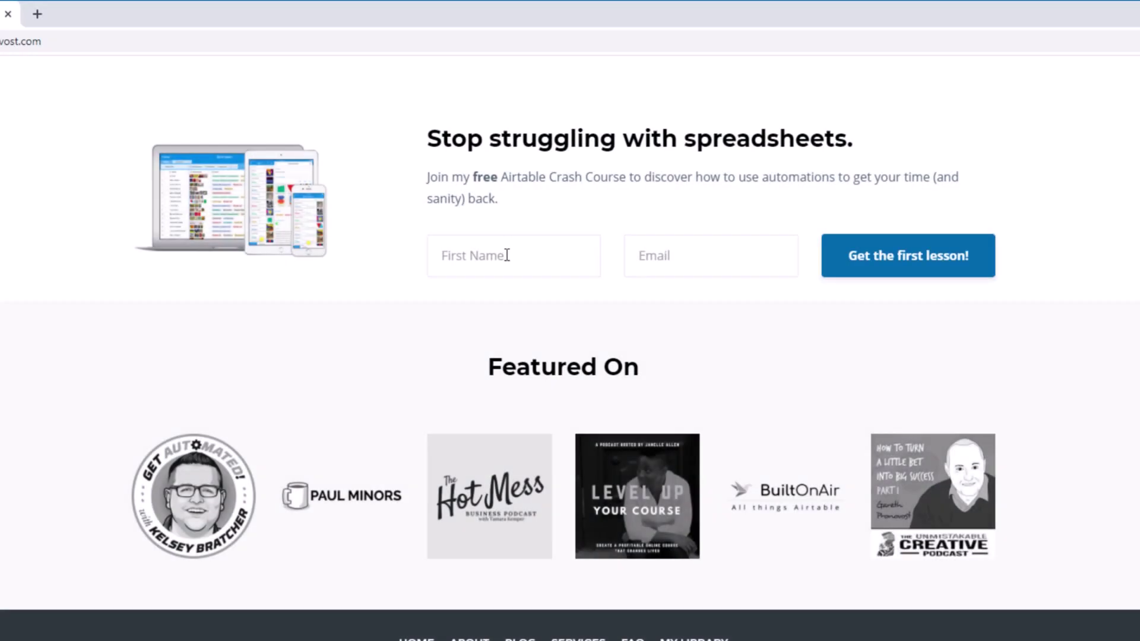
Step: Fill the crash-course sign-up form with a first name and the suggested email address
click(507, 255)
text(Gareth)
key(Tab)
text(garet)
key(Down)
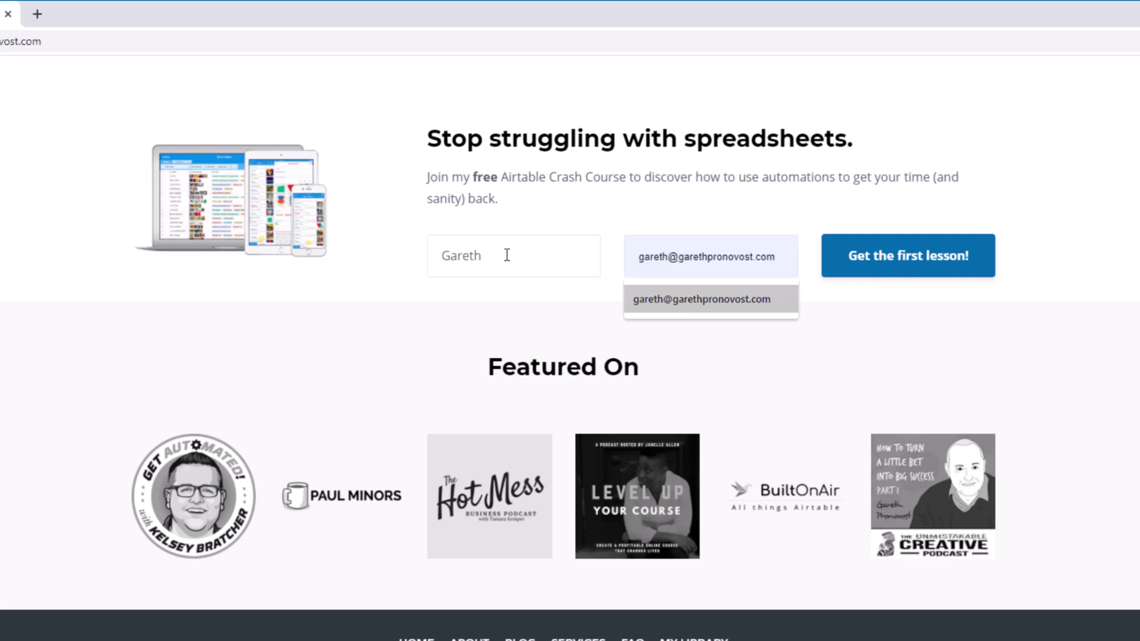
key(Return)
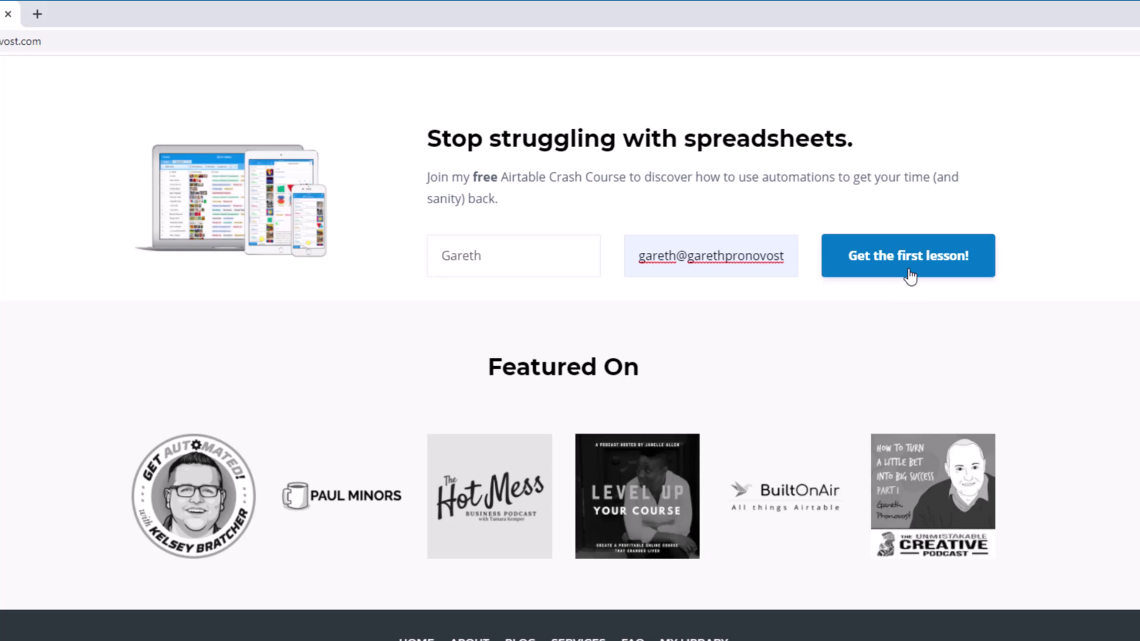
Step: Go to the Services page and scroll to the Go Hourly, Explore Courses and Apply Here cards
scroll(909, 275, up, 20)
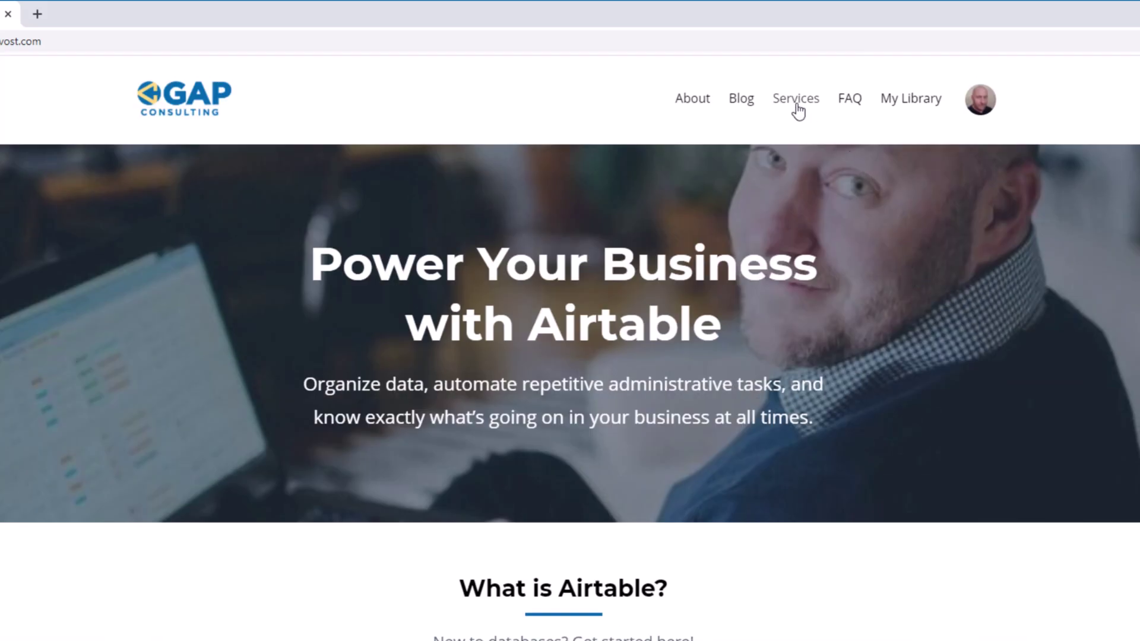
click(797, 100)
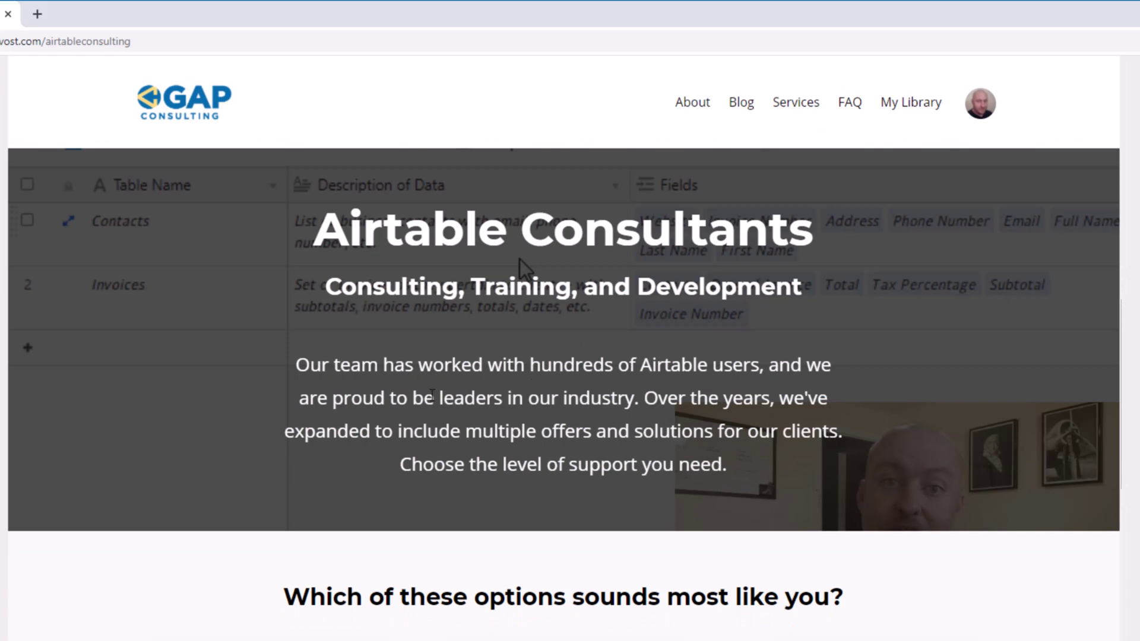
scroll(433, 395, down, 8)
scroll(432, 398, down, 2)
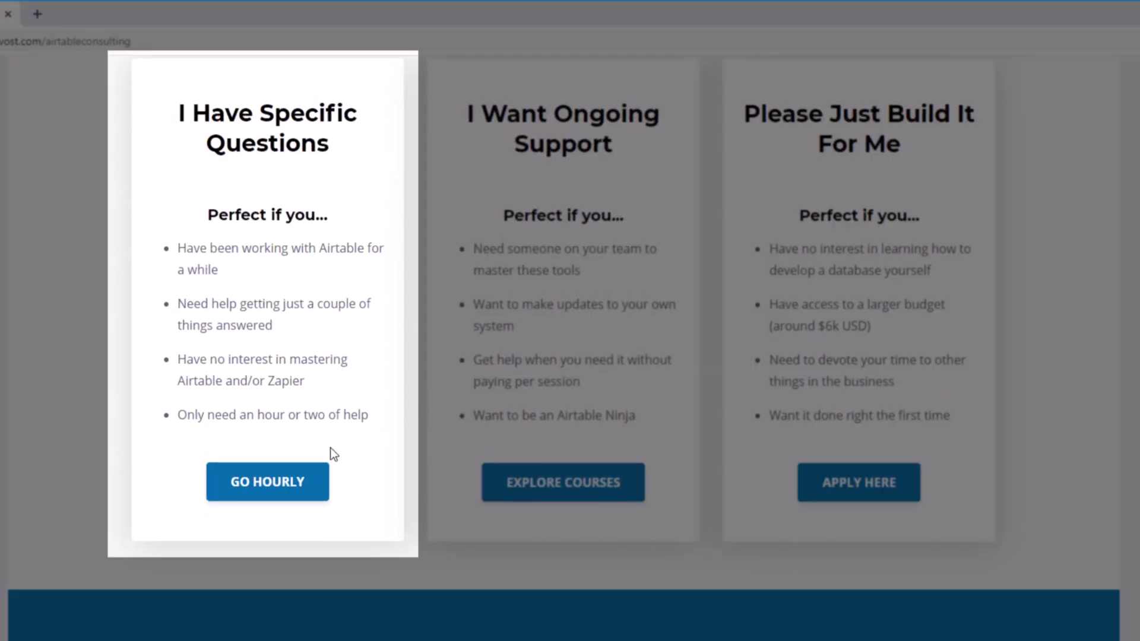